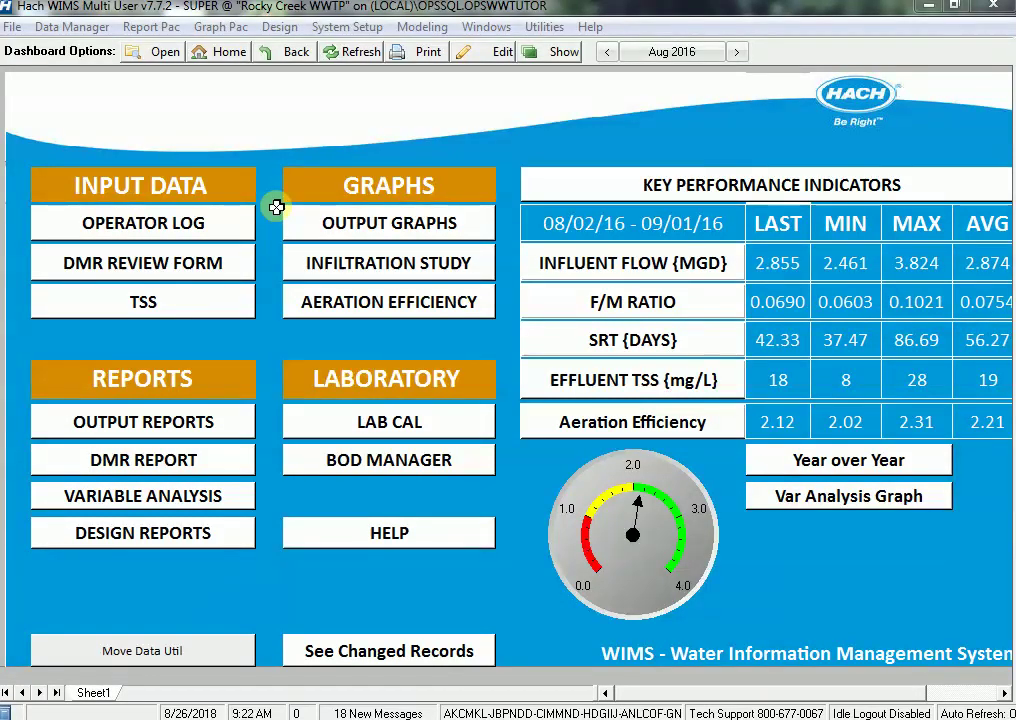
Step: Load Aeration Basin variable 1027, ML Observation, into the Edit/View Variables editor
{"action": "left_click", "coordinate": [343, 27]}
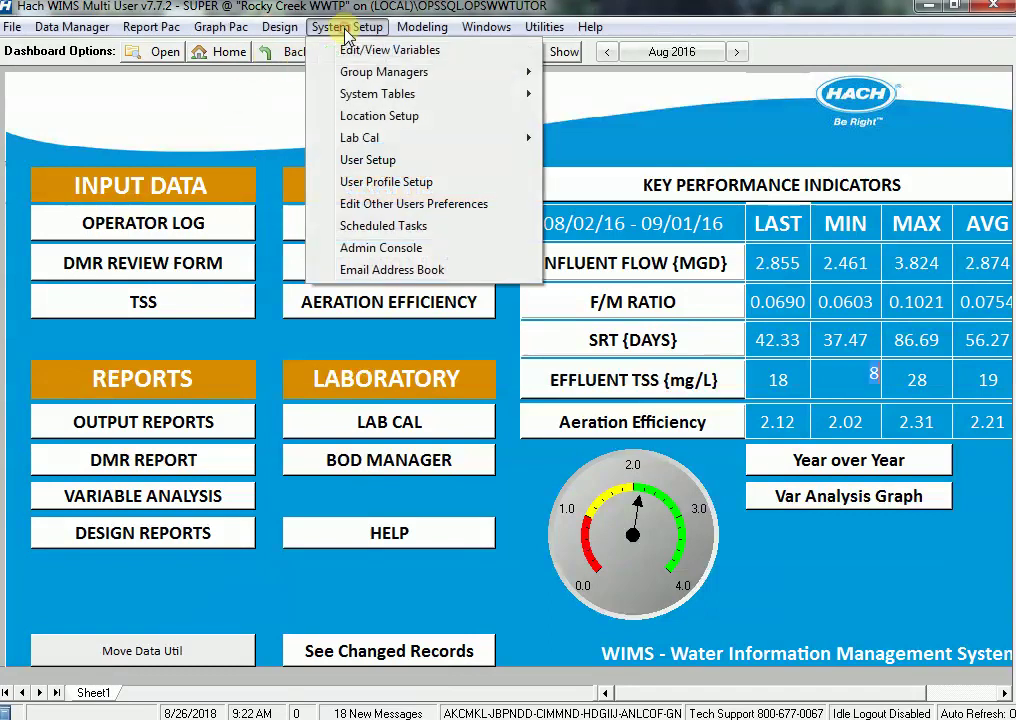
{"action": "left_click", "coordinate": [348, 52]}
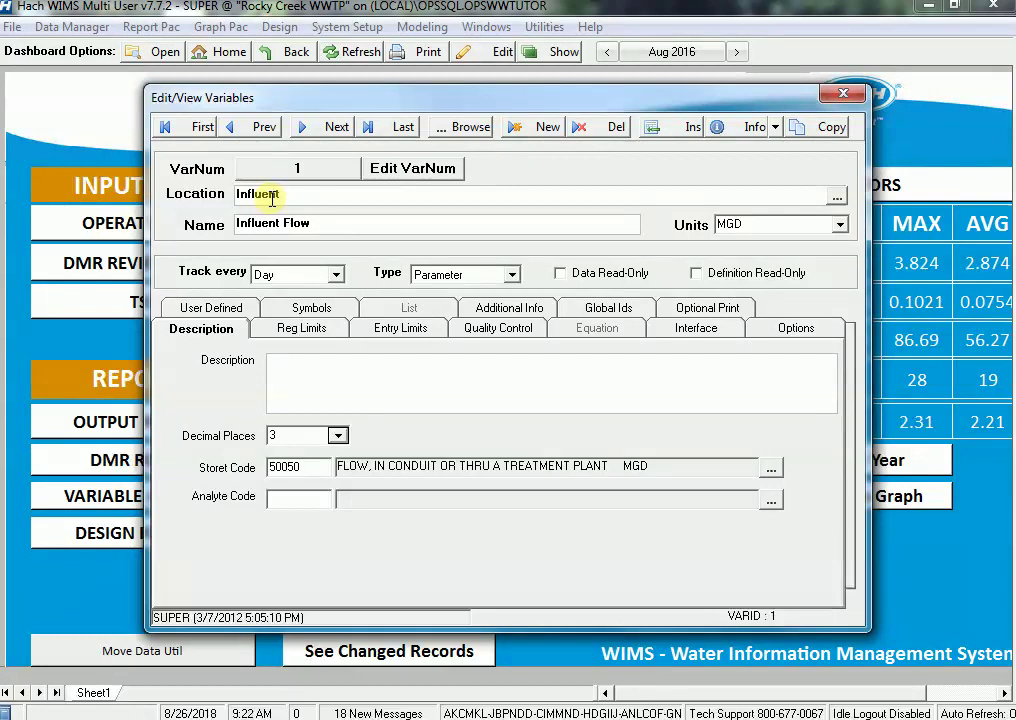
{"action": "left_click", "coordinate": [465, 127]}
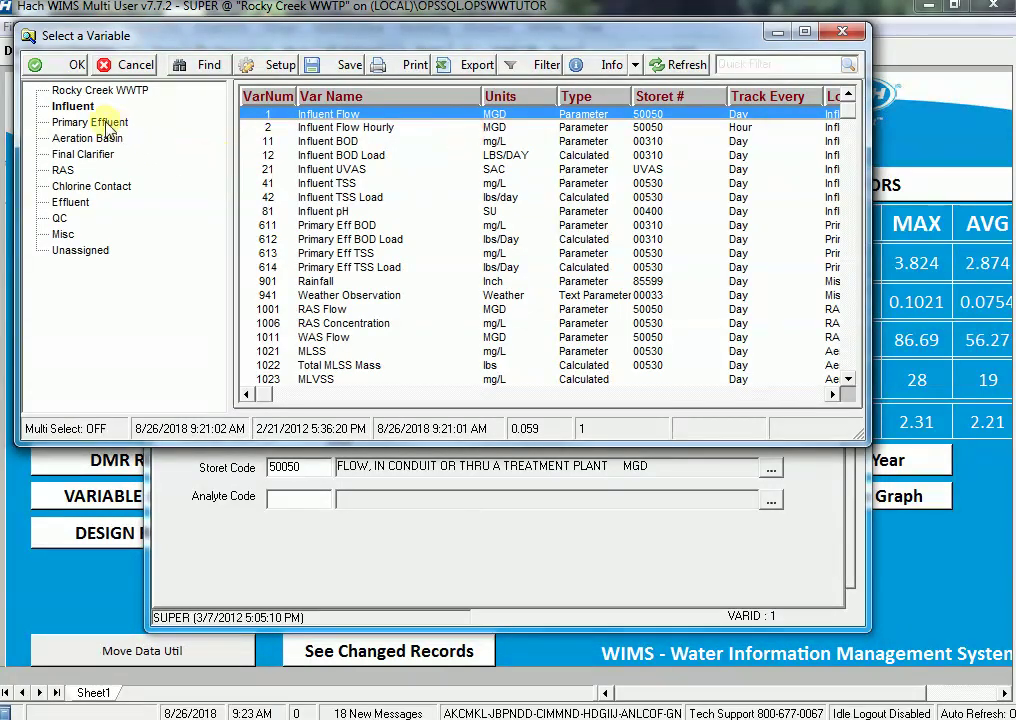
{"action": "left_click", "coordinate": [56, 138]}
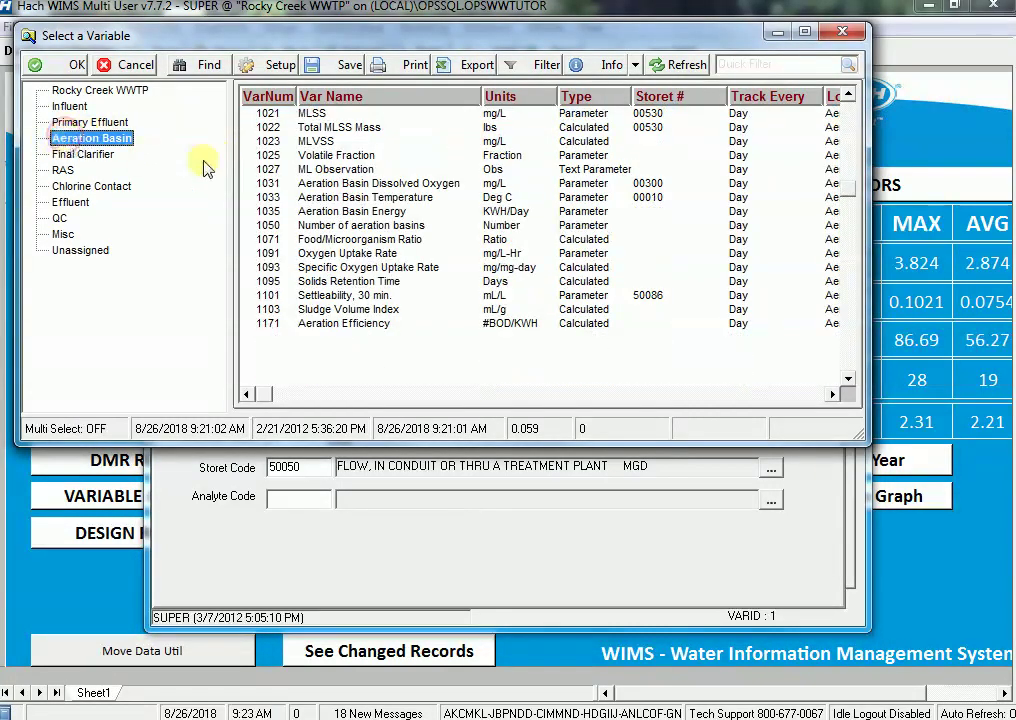
{"action": "left_click", "coordinate": [300, 170]}
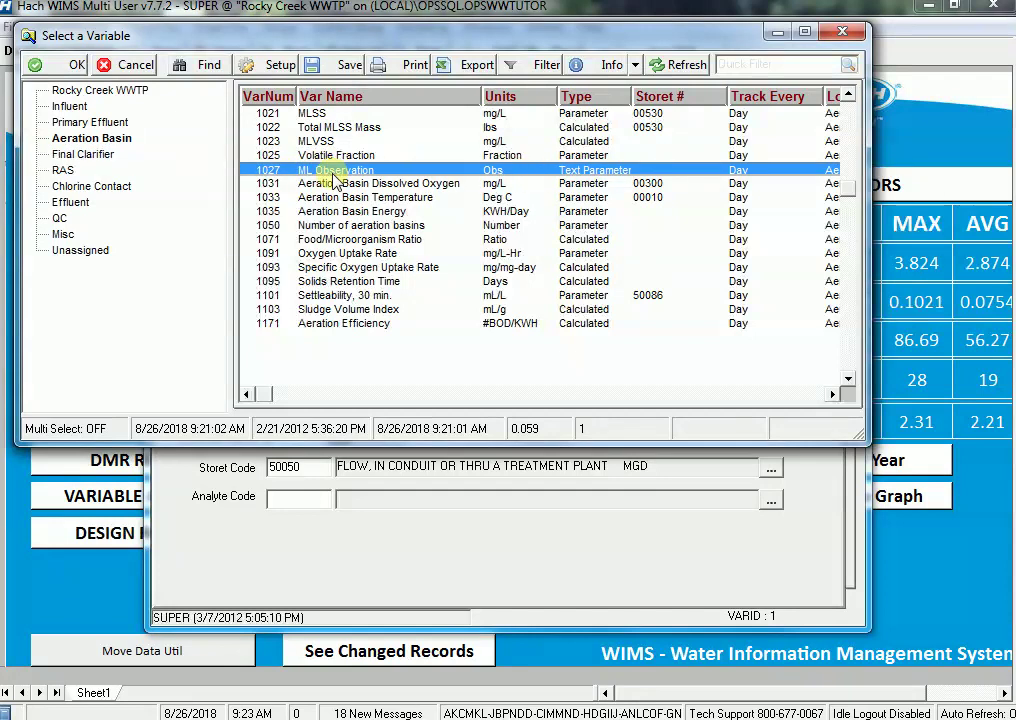
{"action": "left_click", "coordinate": [50, 64]}
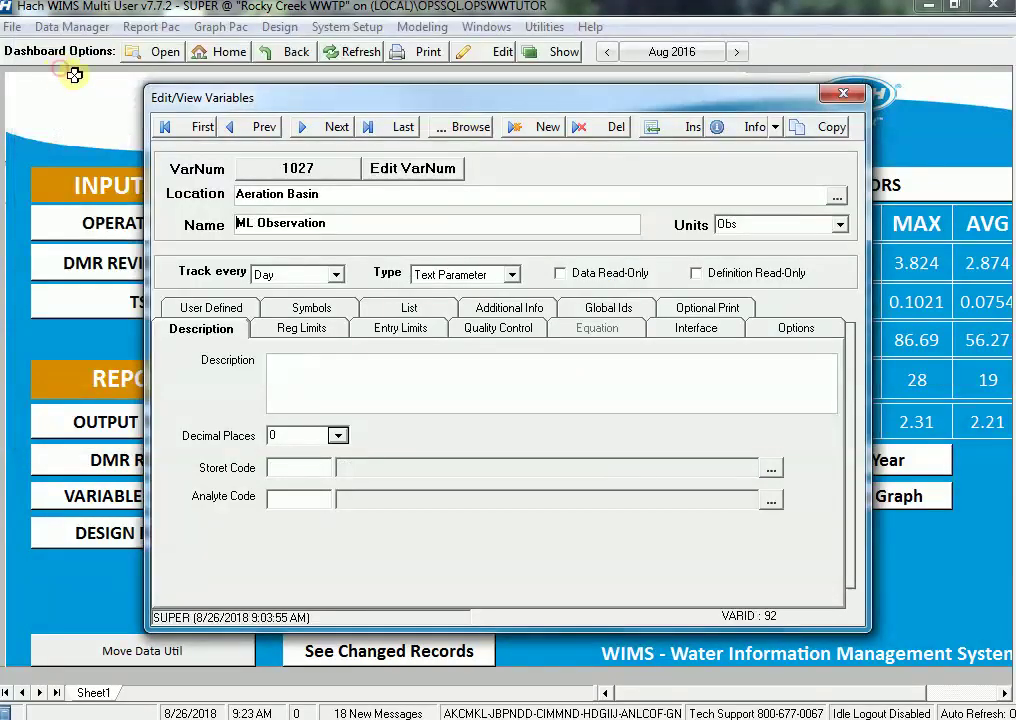
Step: Copy ML Observation to variable 1028, renamed ML Microscopic Inspection with units Pic
{"action": "left_click", "coordinate": [810, 130]}
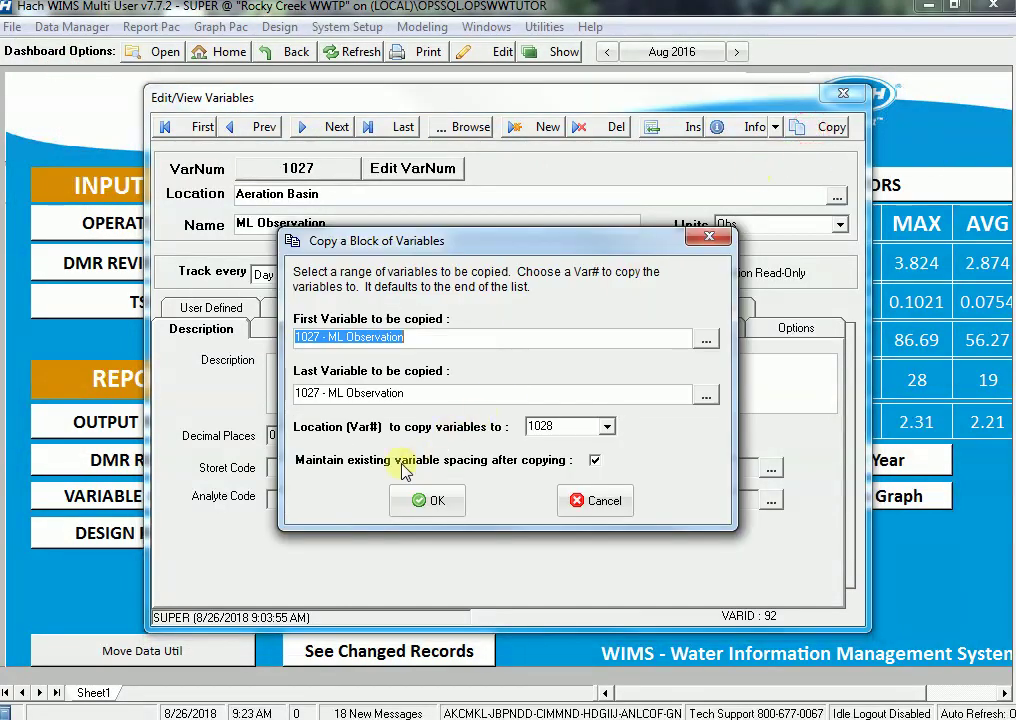
{"action": "left_click", "coordinate": [427, 503]}
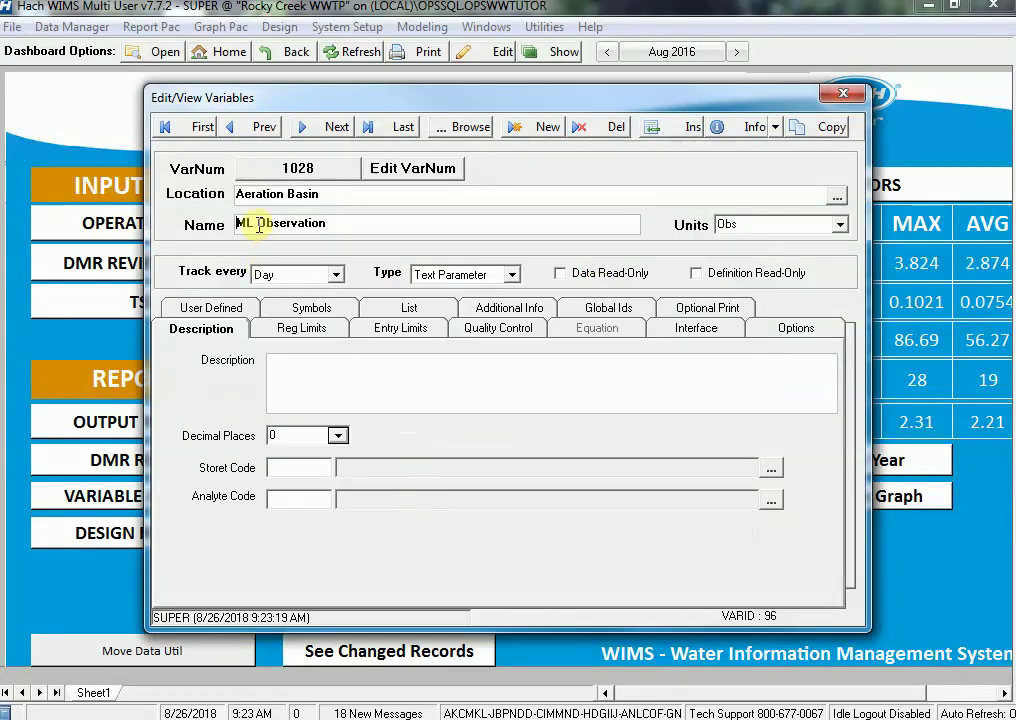
{"action": "left_click_drag", "start_coordinate": [256, 222], "coordinate": [396, 222]}
{"action": "type", "text": "Mi"}
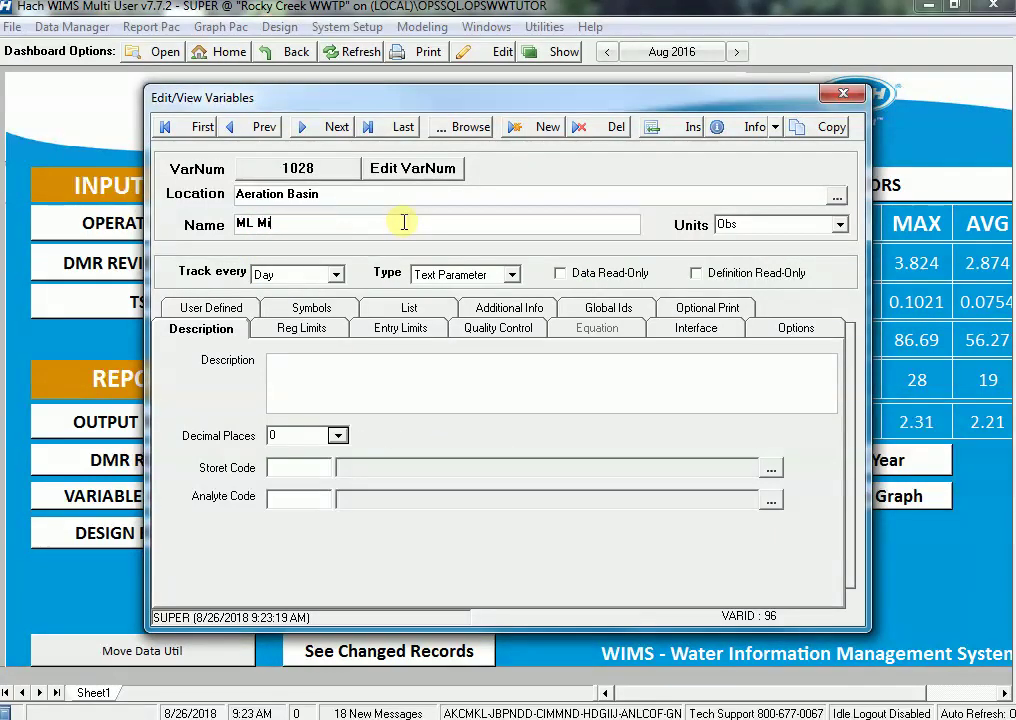
{"action": "type", "text": "croscopic Inspection"}
{"action": "key", "text": "Tab"}
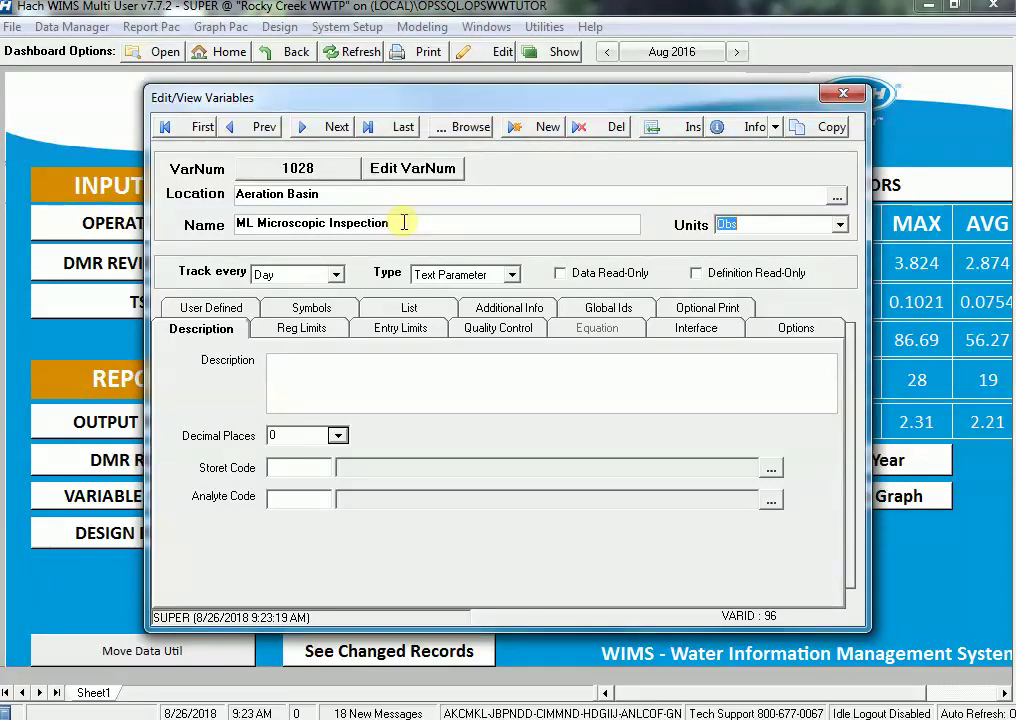
{"action": "type", "text": "Pic"}
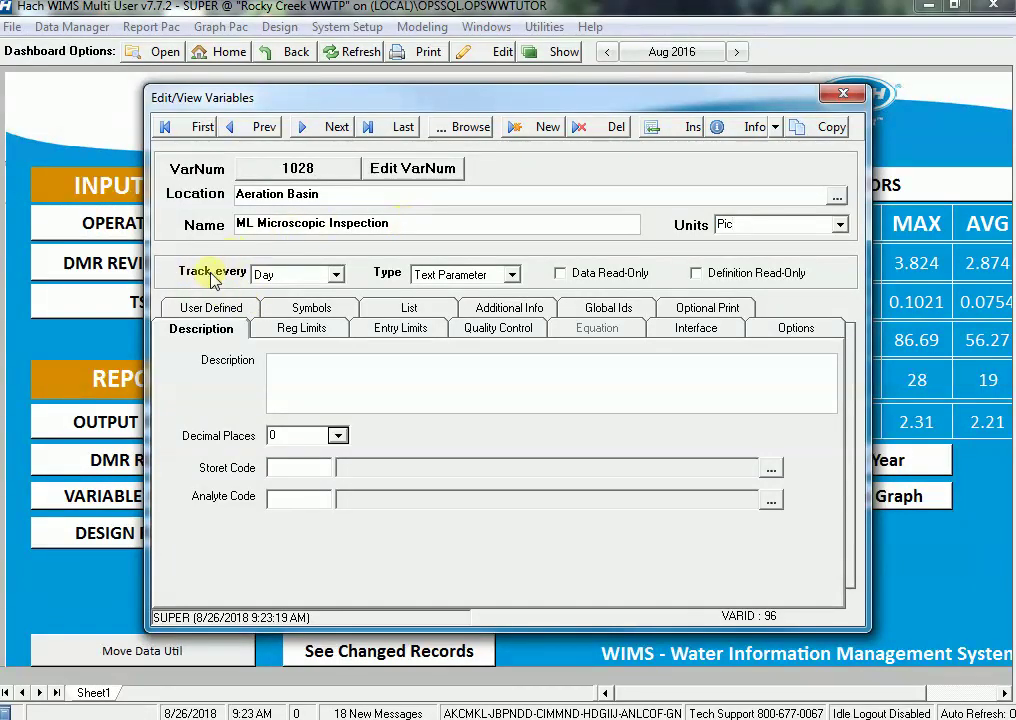
{"action": "left_click", "coordinate": [511, 274]}
Step: Set variable 1028's type to Picture and close the variable editor
{"action": "left_click", "coordinate": [447, 334]}
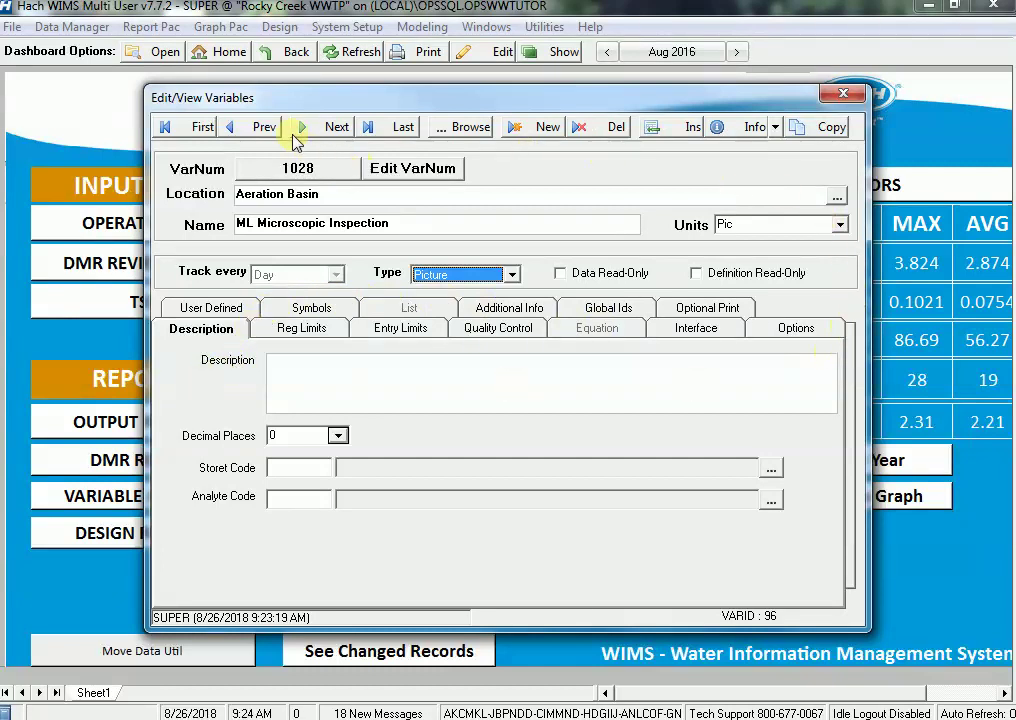
{"action": "left_click", "coordinate": [843, 95]}
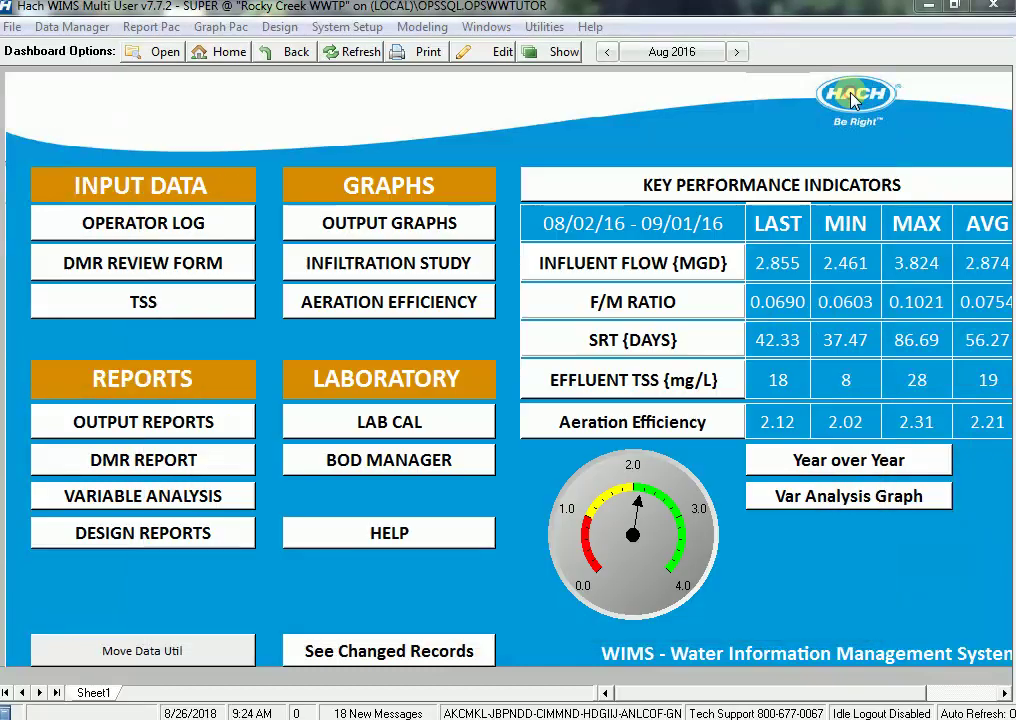
Step: Insert a 1028 ML Microscopic Inspection column into the Aug 2018 Operator Log at Influent pH
{"action": "left_click", "coordinate": [139, 228]}
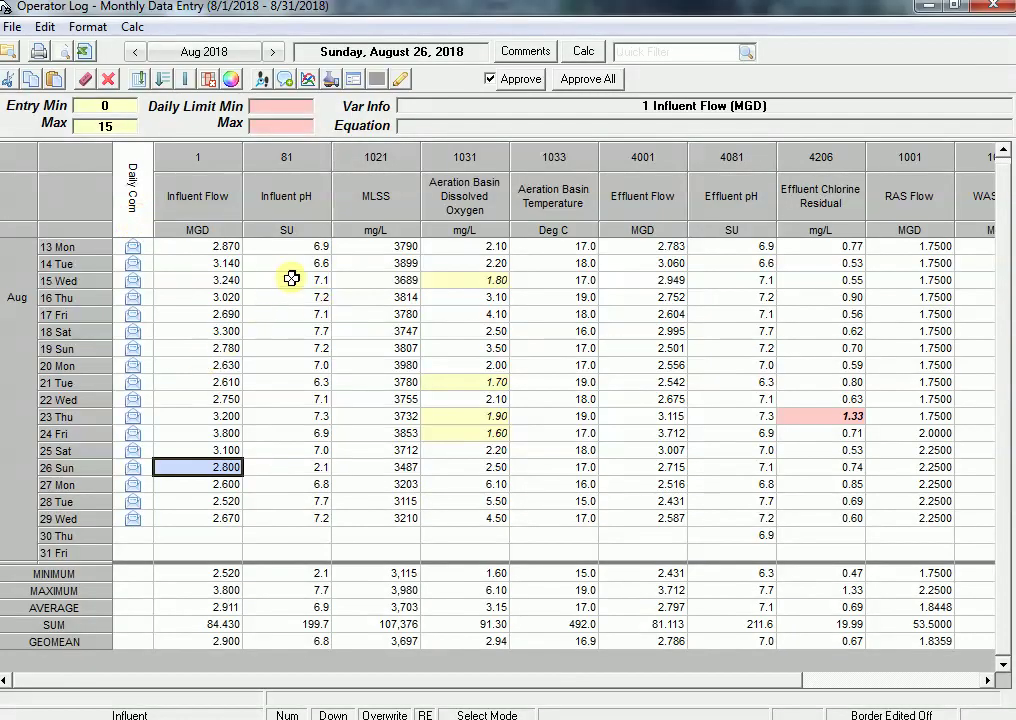
{"action": "left_click", "coordinate": [291, 279]}
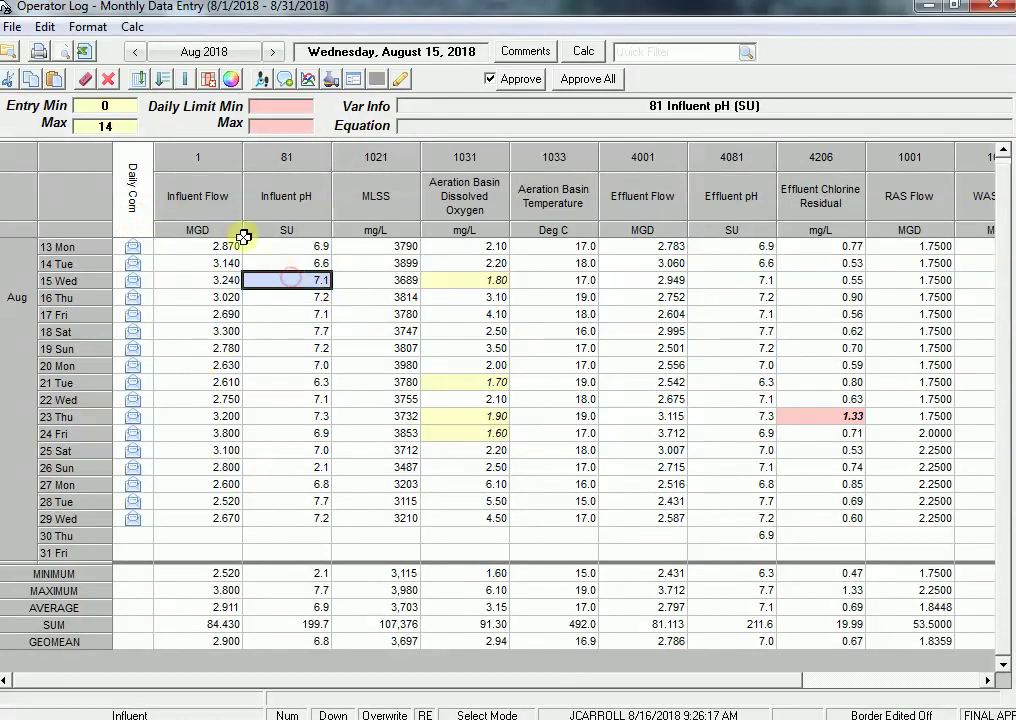
{"action": "left_click", "coordinate": [137, 84]}
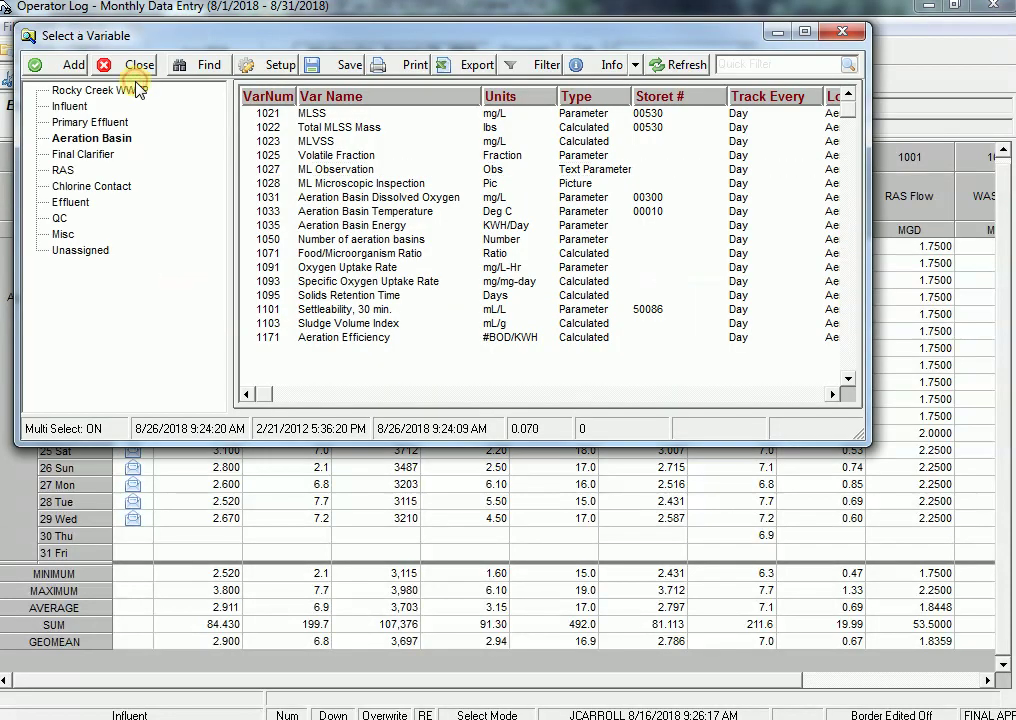
{"action": "left_click", "coordinate": [285, 185]}
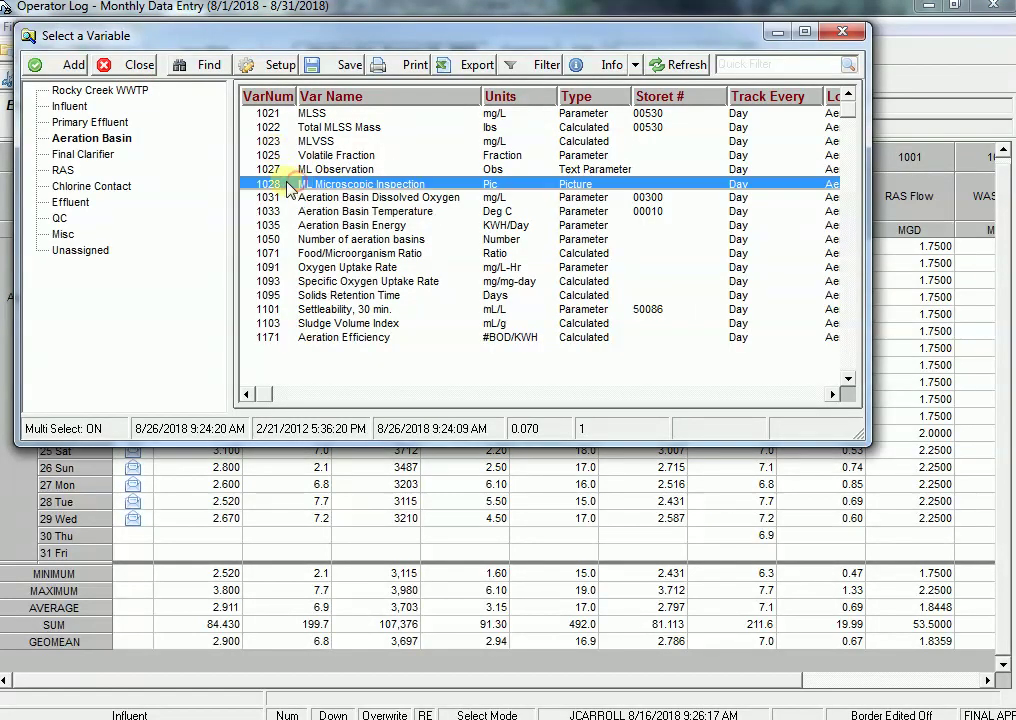
{"action": "left_click", "coordinate": [47, 66]}
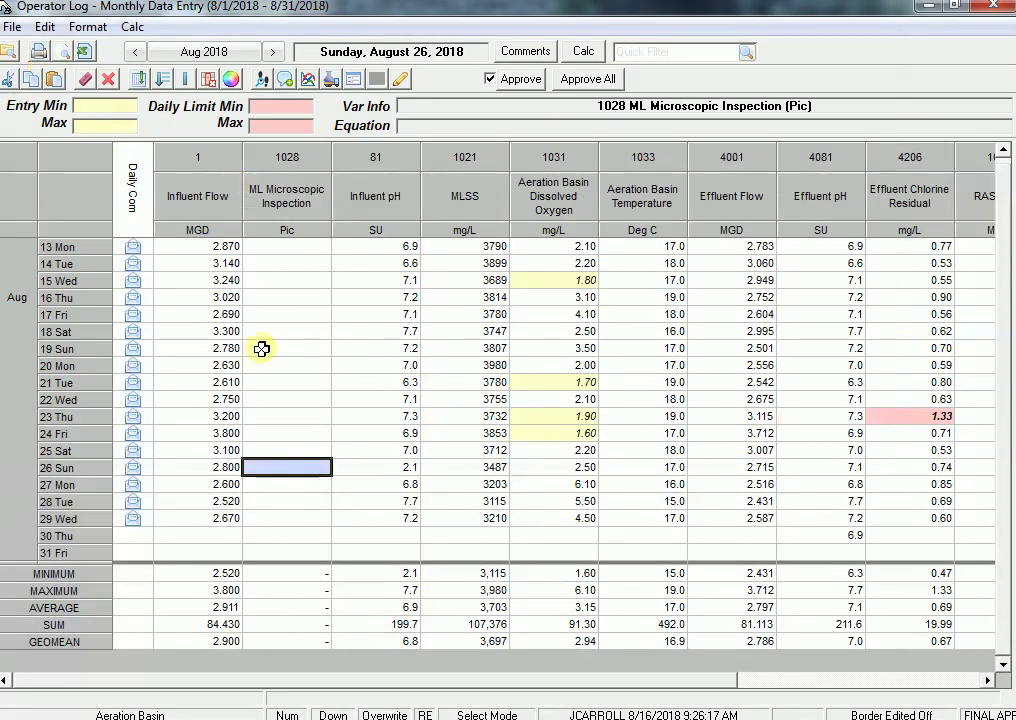
{"action": "left_click", "coordinate": [286, 331]}
Step: Select the 8 Wed cell in the 1028 ML Microscopic Inspection column
{"action": "left_click", "coordinate": [304, 326]}
{"action": "key", "text": "Up"}
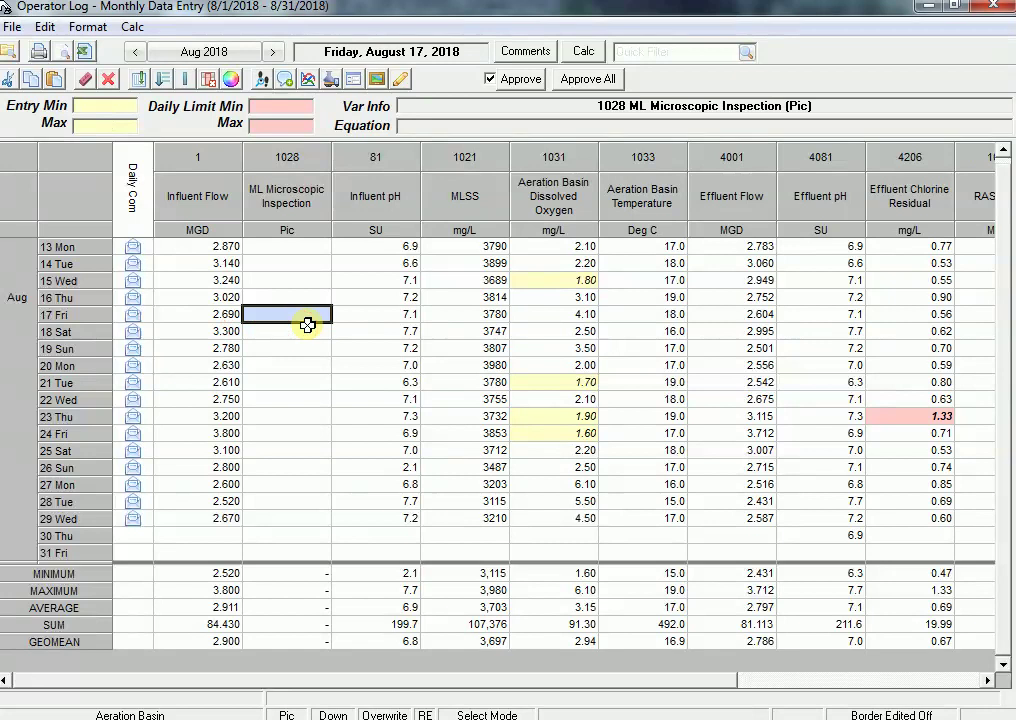
{"action": "key", "text": "Page_Up"}
{"action": "key", "text": "Down"}
{"action": "key", "text": "Down"}
{"action": "key", "text": "Down"}
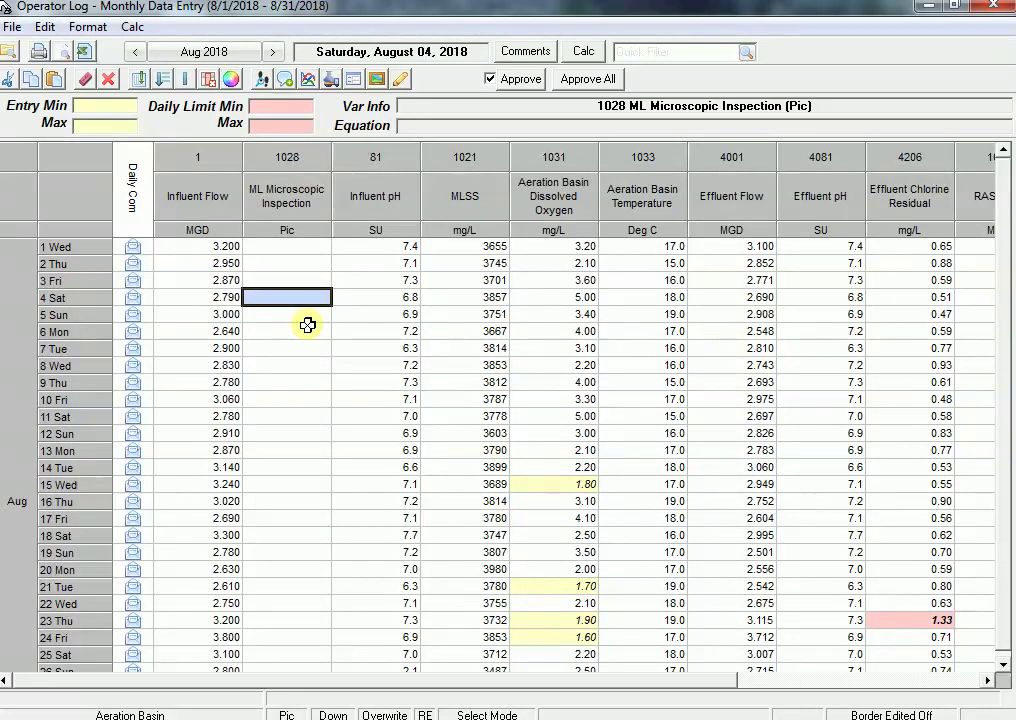
{"action": "key", "text": "Down"}
{"action": "key", "text": "Down"}
{"action": "key", "text": "Down"}
{"action": "key", "text": "Down"}
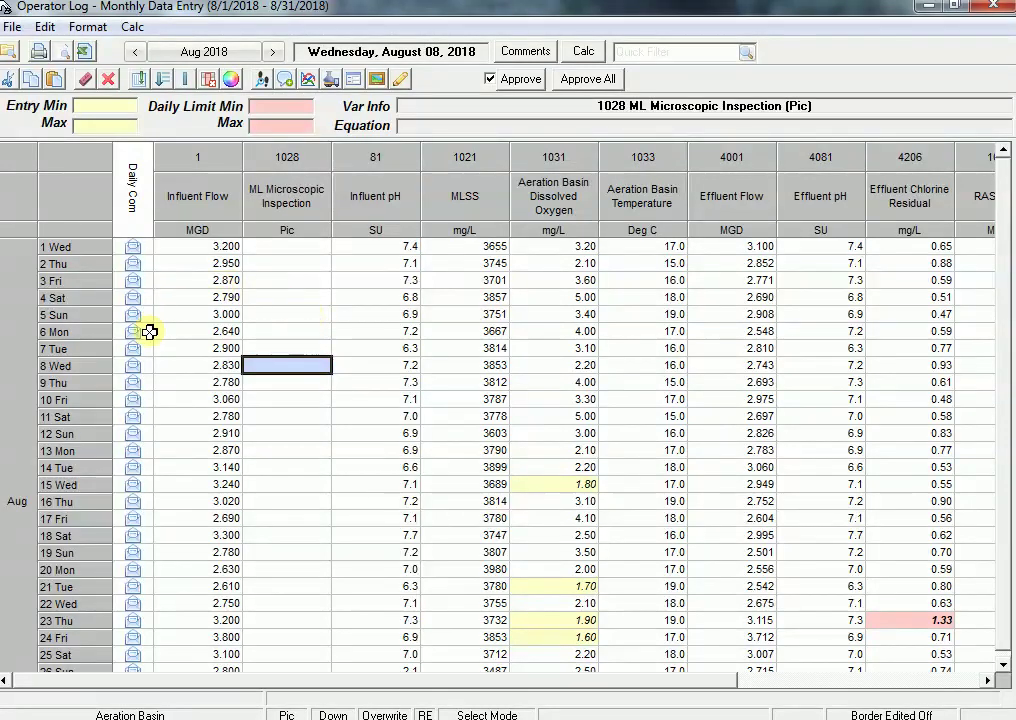
{"action": "left_click", "coordinate": [162, 364]}
{"action": "left_click", "coordinate": [257, 364]}
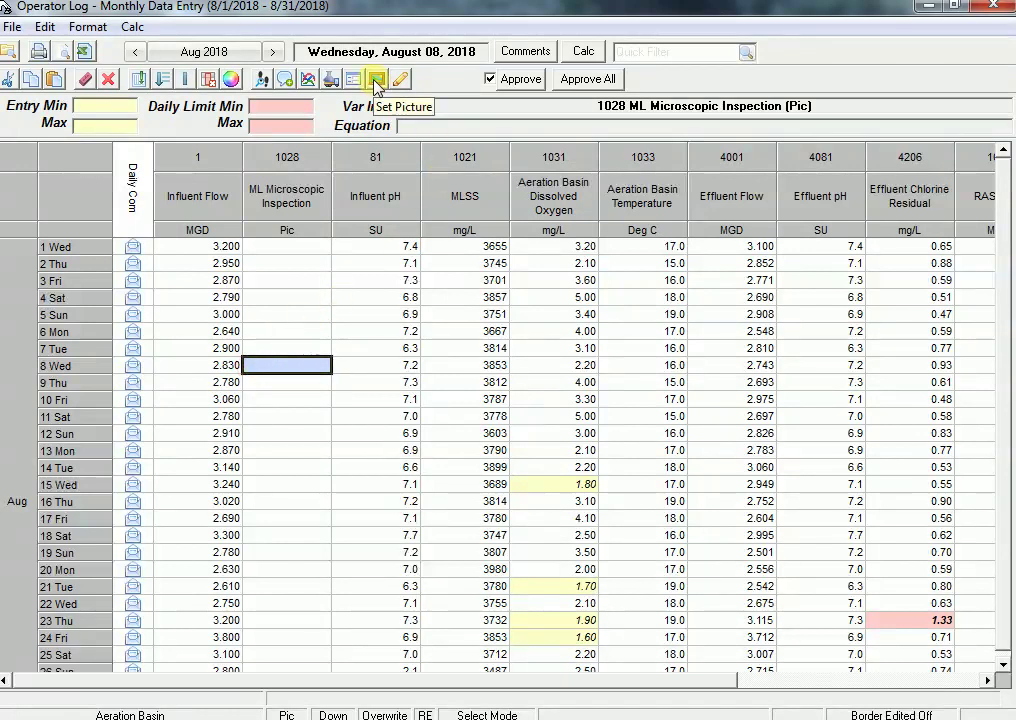
{"action": "left_click", "coordinate": [184, 364]}
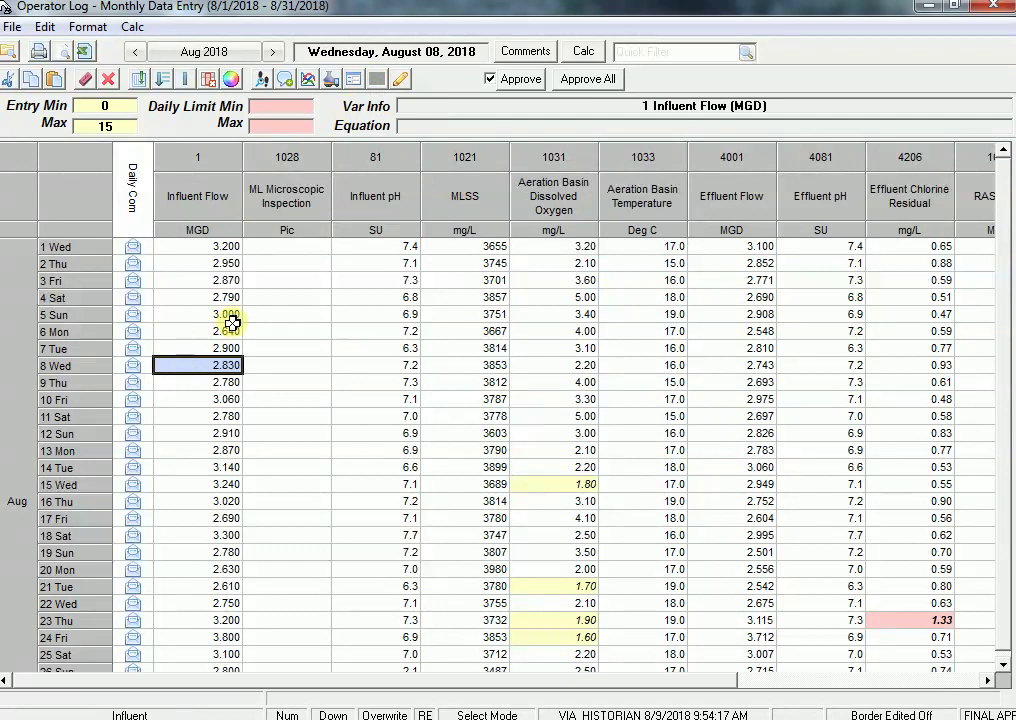
{"action": "left_click", "coordinate": [279, 368]}
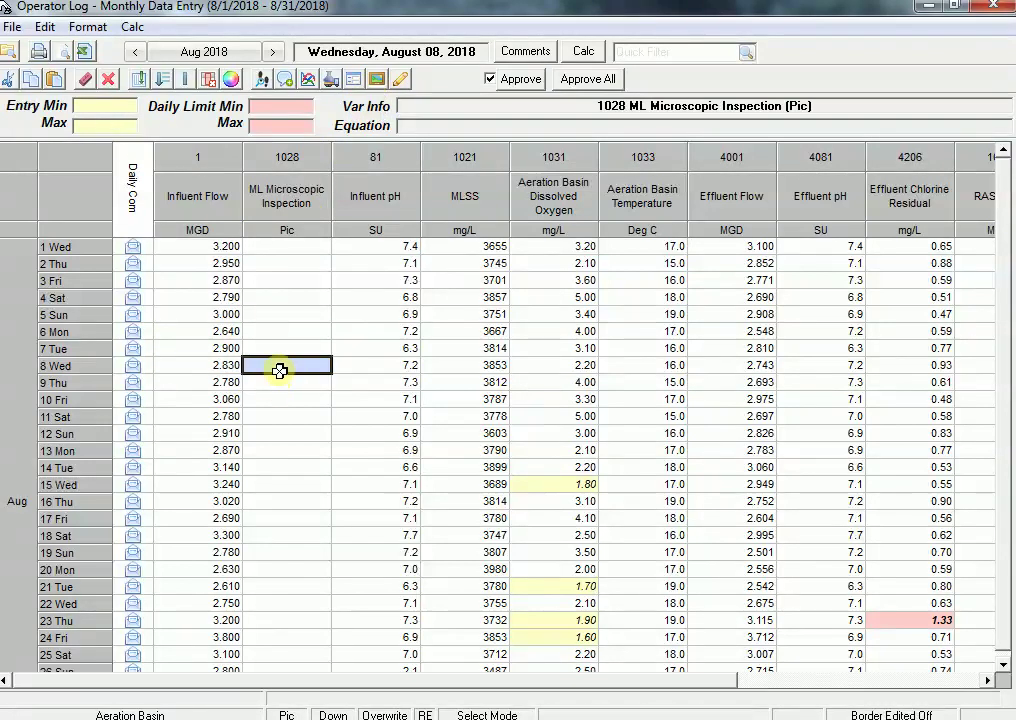
Step: Browse to the C drive's National User Group 2018\MicroscopicReviewPics folder for the August 8 picture
{"action": "left_click", "coordinate": [378, 84]}
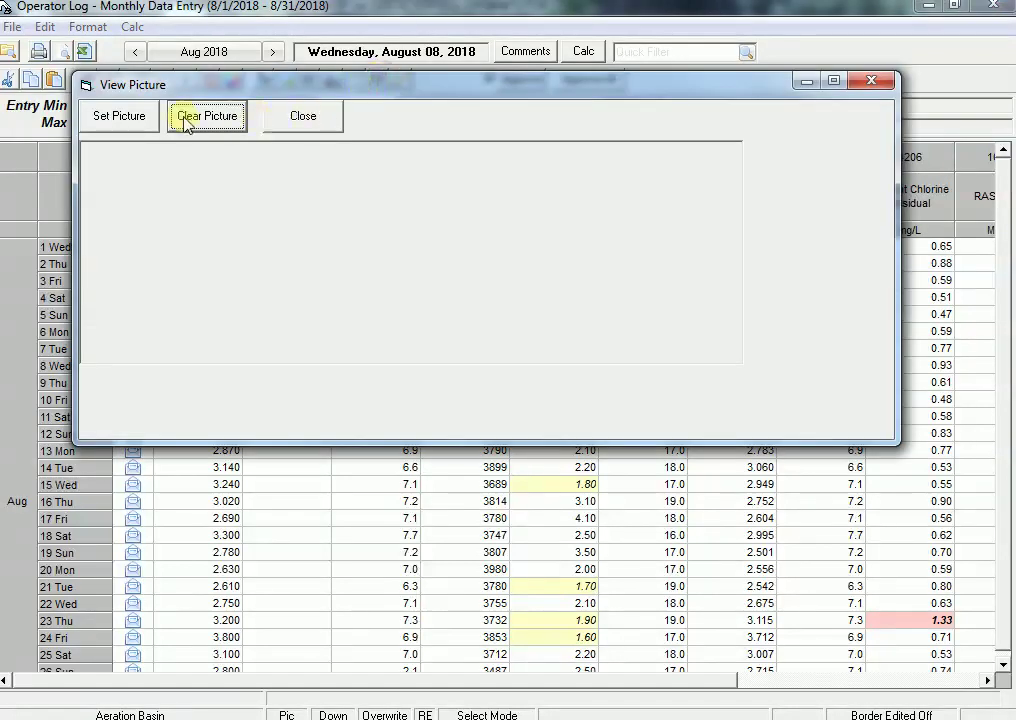
{"action": "left_click", "coordinate": [131, 120]}
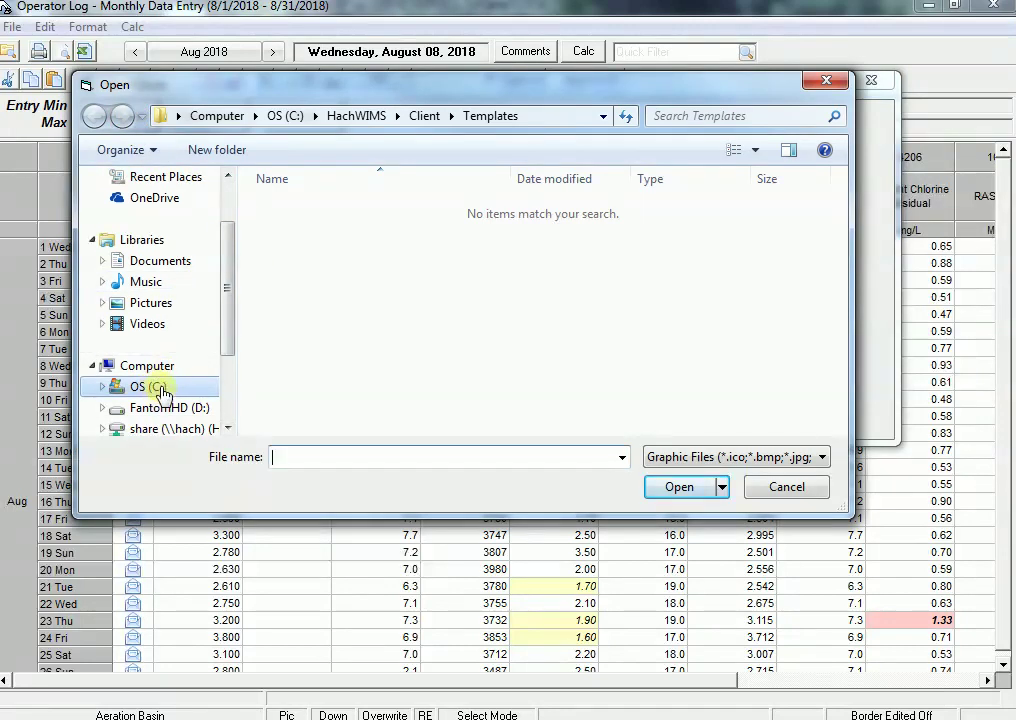
{"action": "left_click", "coordinate": [161, 390]}
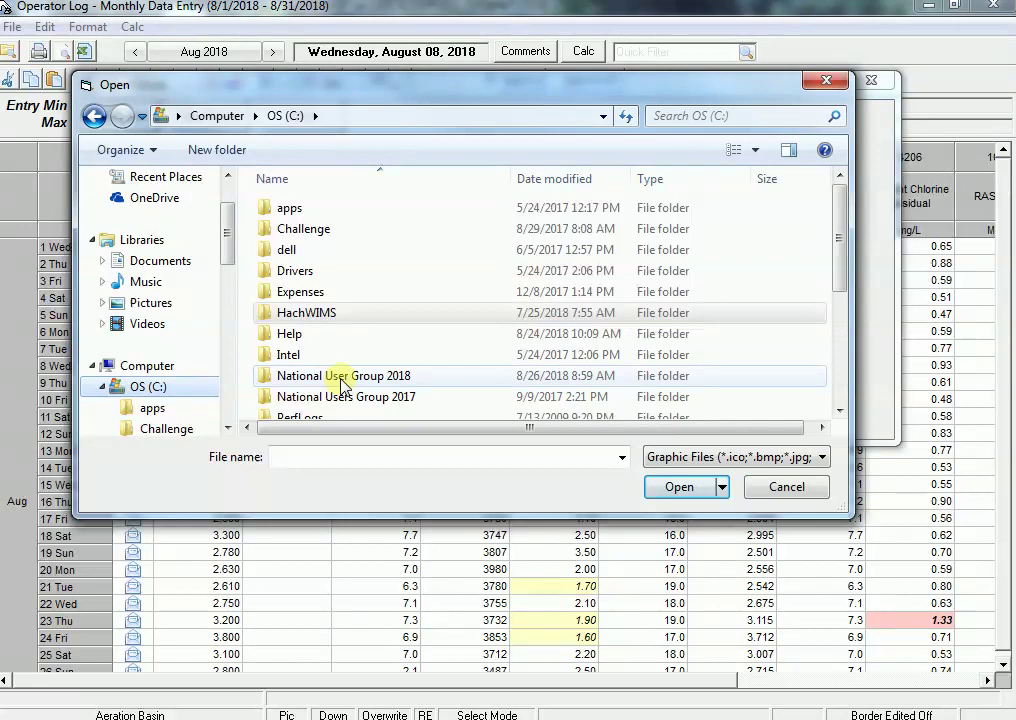
{"action": "double_click", "coordinate": [343, 385]}
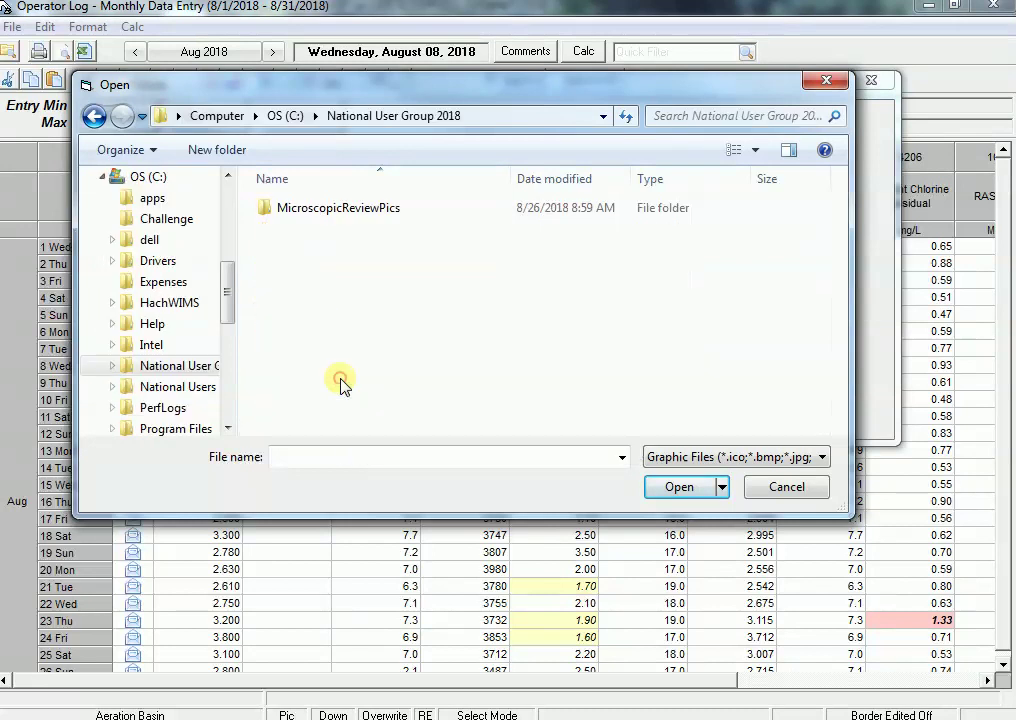
{"action": "double_click", "coordinate": [300, 210]}
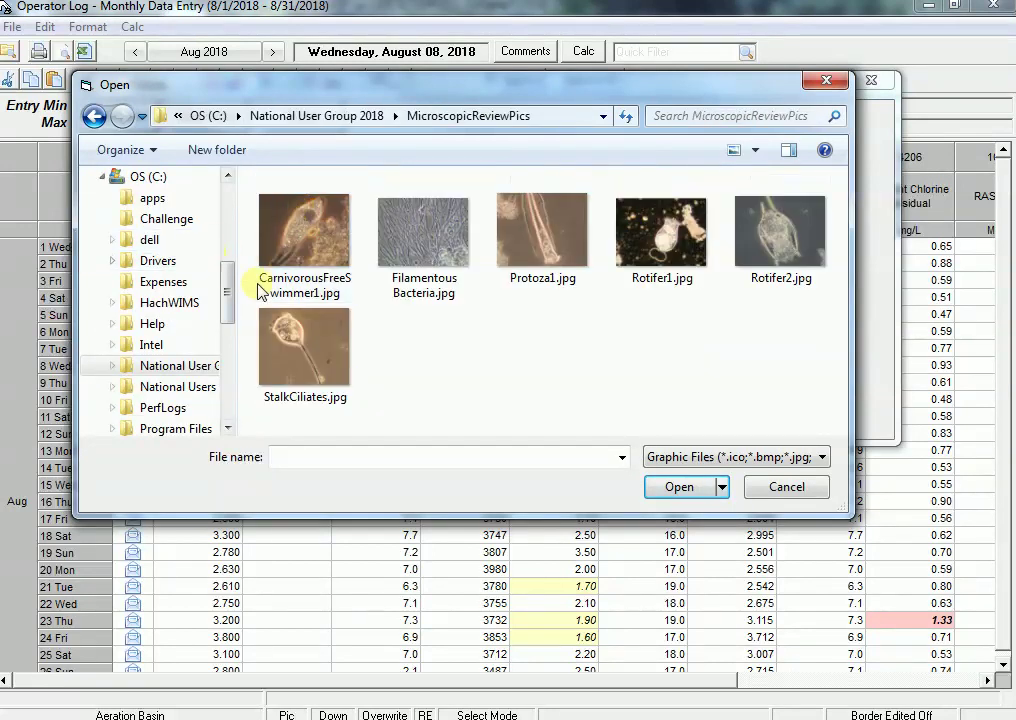
Step: Attach Protoza1.jpg to August 8, then shrink the picture viewer and move it right
{"action": "left_click", "coordinate": [423, 235]}
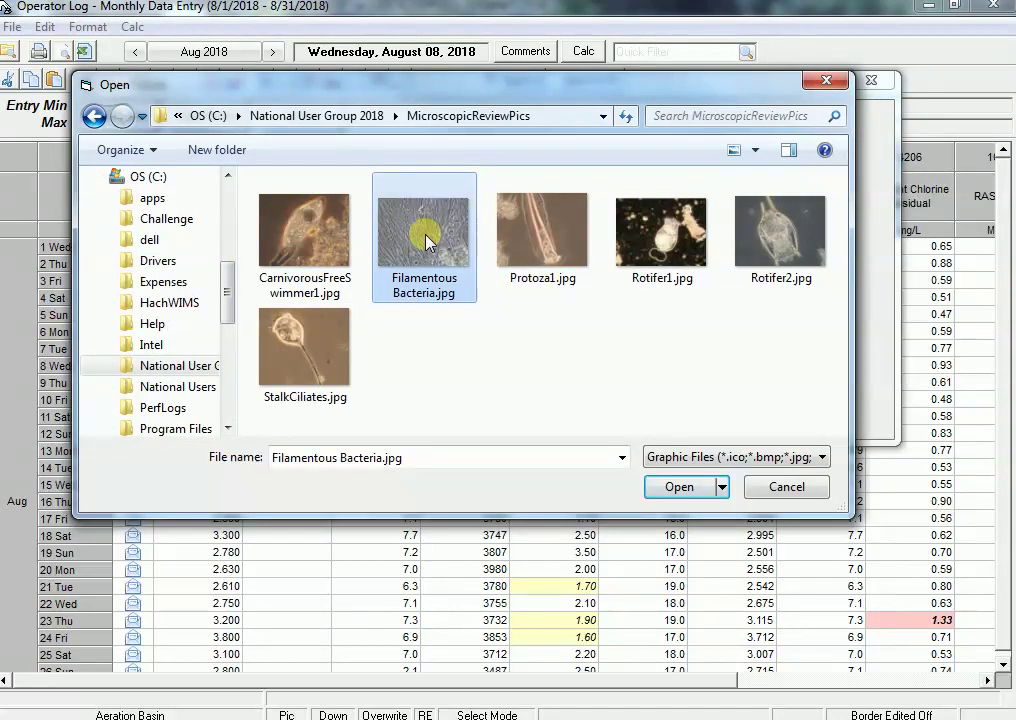
{"action": "left_click", "coordinate": [549, 240]}
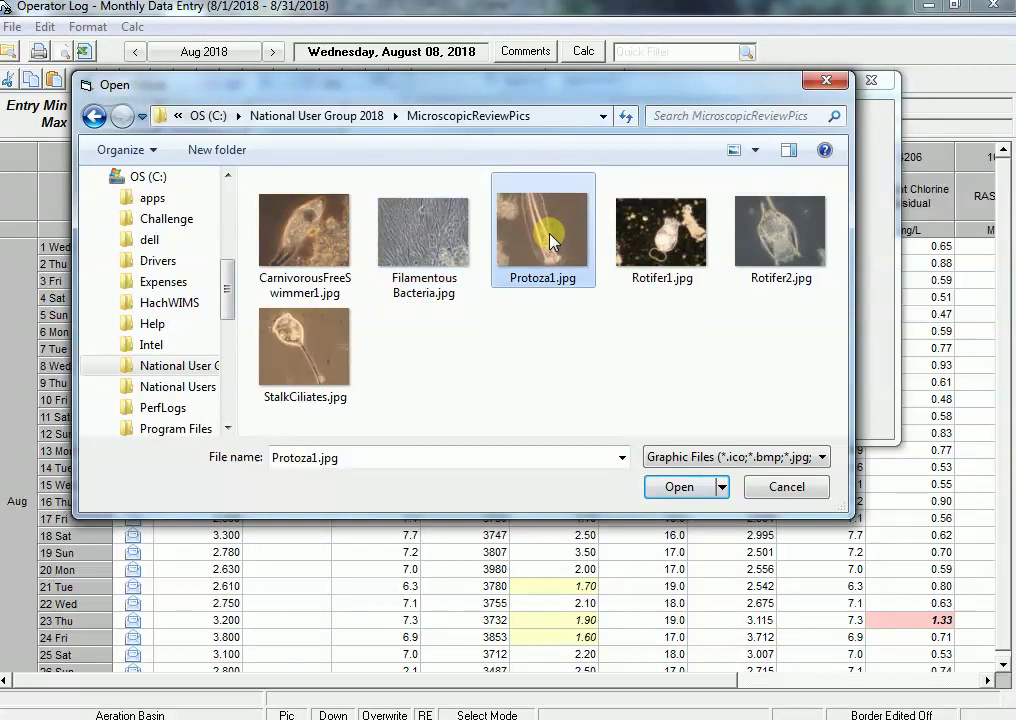
{"action": "double_click", "coordinate": [549, 240]}
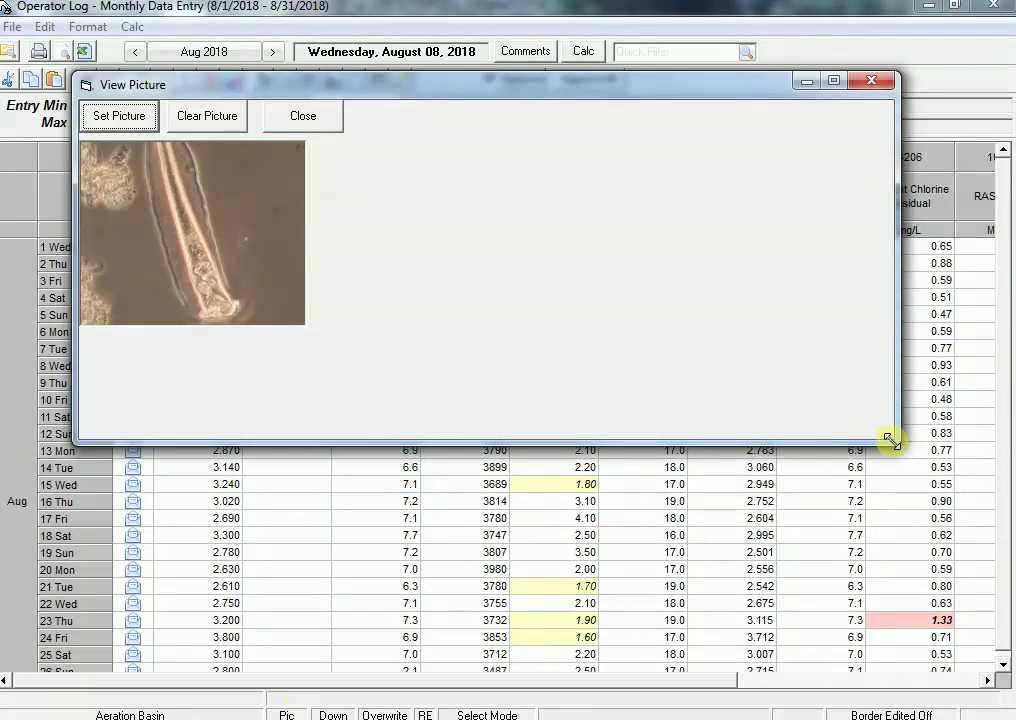
{"action": "left_click_drag", "start_coordinate": [891, 436], "coordinate": [548, 436]}
{"action": "left_click_drag", "start_coordinate": [335, 86], "coordinate": [757, 110]}
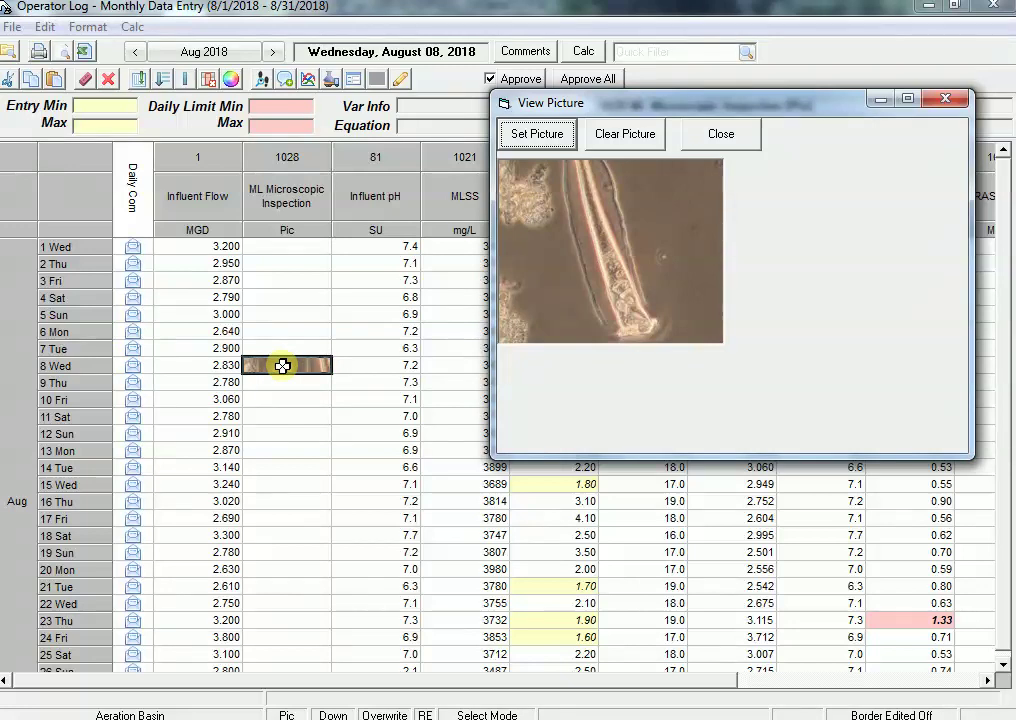
Step: Set Rotifer1.jpg as the picture for the 15 Wed Pic cell
{"action": "left_click", "coordinate": [273, 478]}
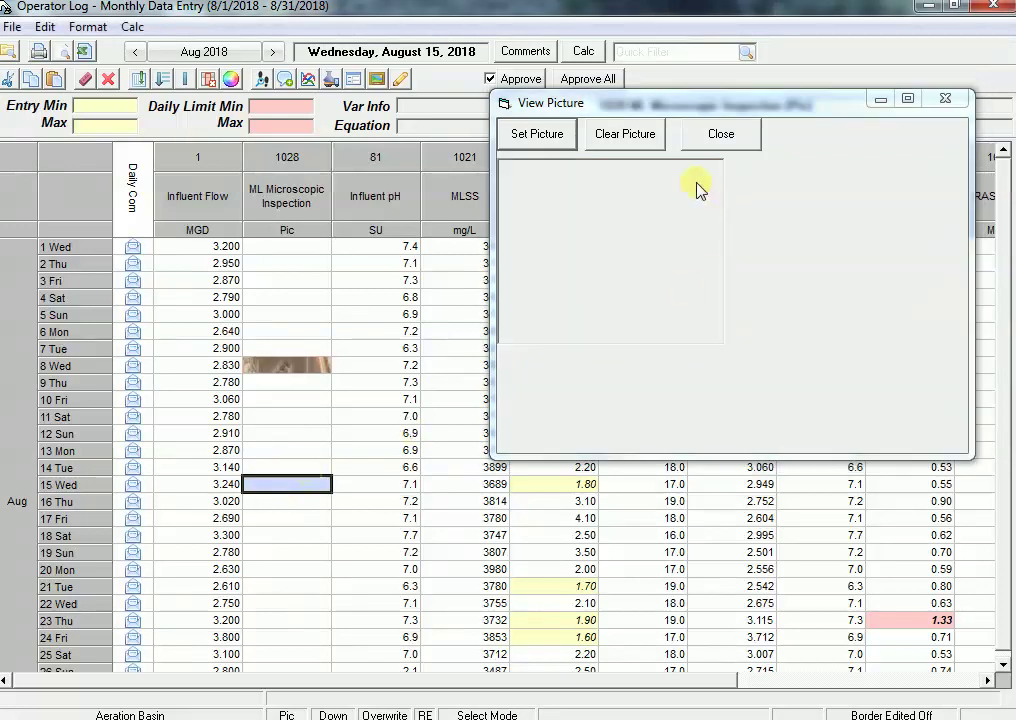
{"action": "left_click", "coordinate": [538, 136]}
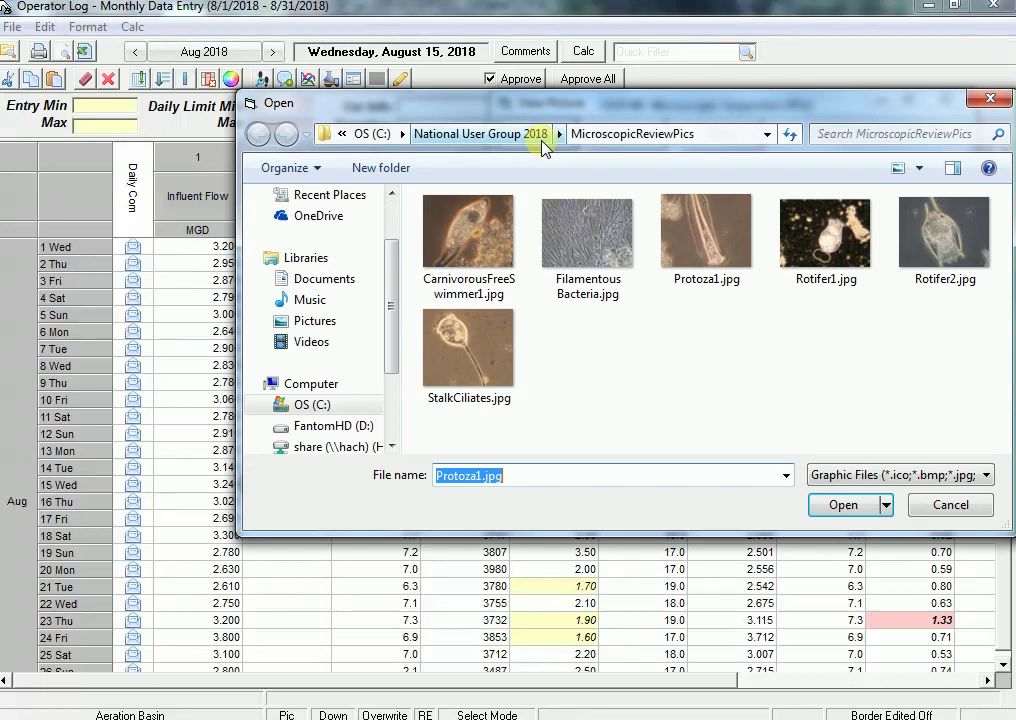
{"action": "left_click", "coordinate": [825, 235]}
{"action": "left_click", "coordinate": [841, 507]}
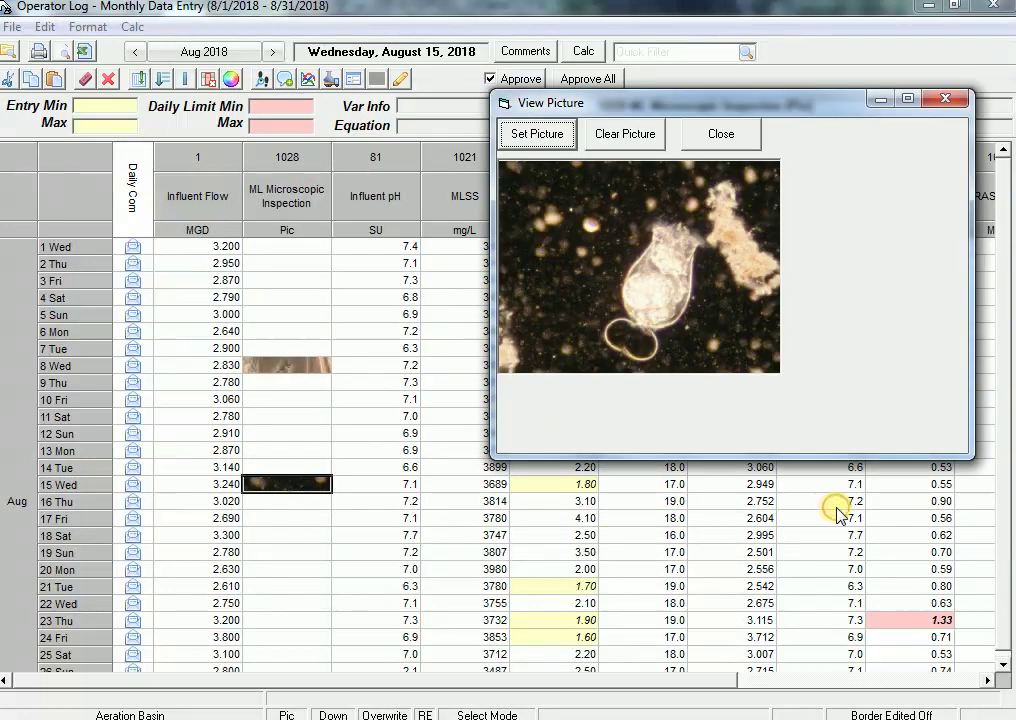
Step: Check the pictures stored for August 4, 8 and 15, ending on August 8
{"action": "left_click", "coordinate": [279, 297]}
{"action": "left_click", "coordinate": [291, 366]}
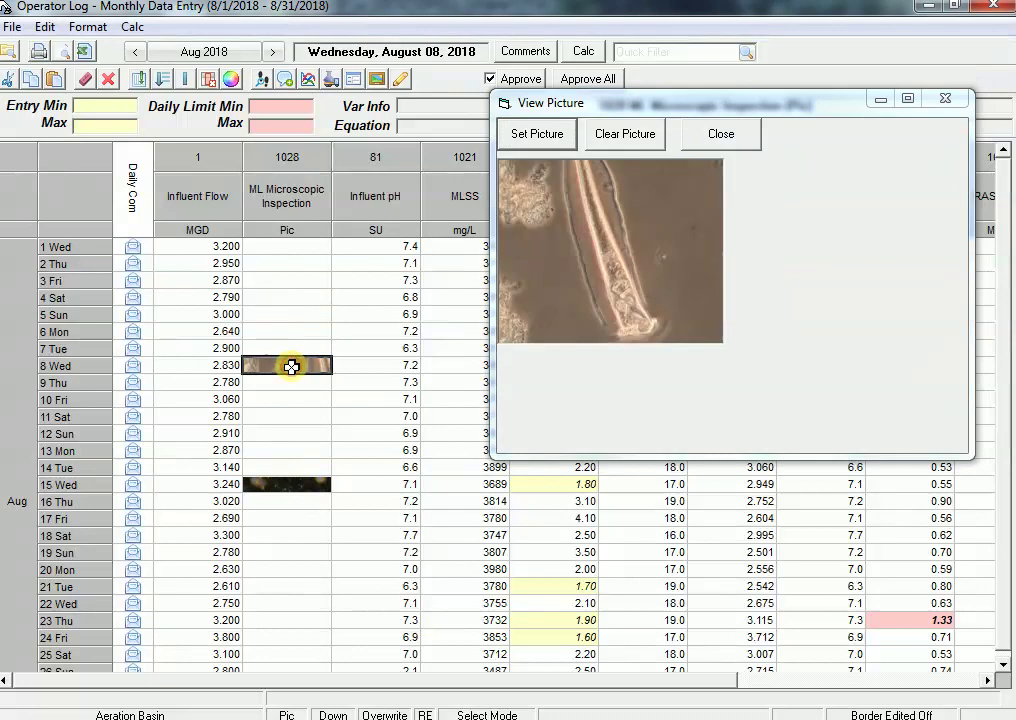
{"action": "left_click", "coordinate": [294, 478]}
{"action": "left_click", "coordinate": [283, 362]}
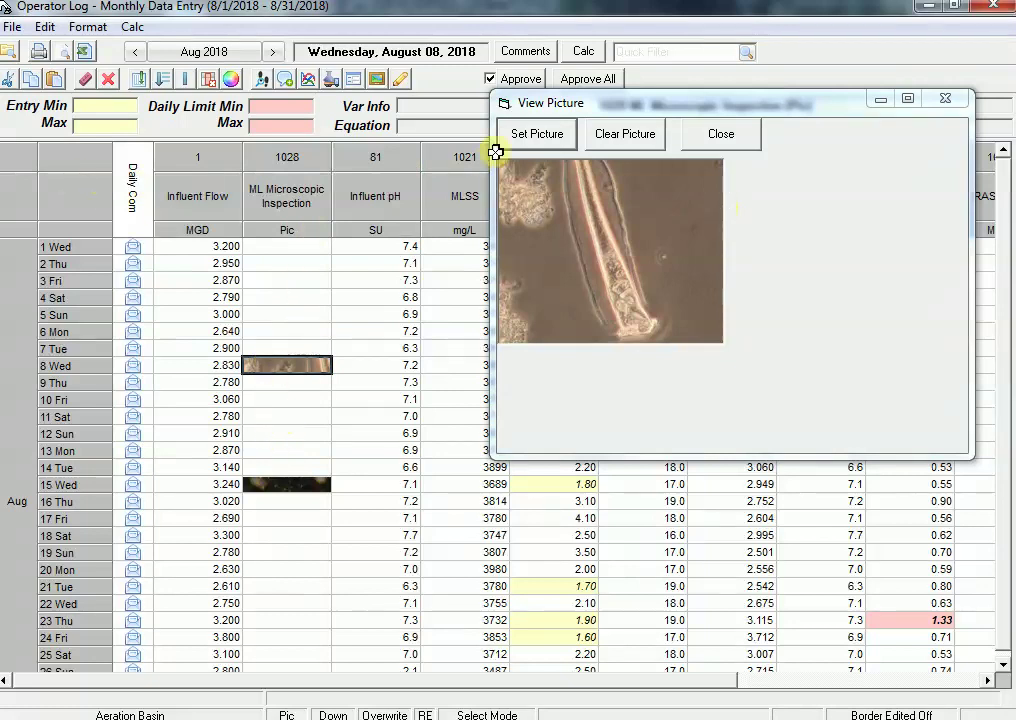
Step: Close the picture viewer and exit the Operator Log, saving layout changes
{"action": "left_click", "coordinate": [718, 137]}
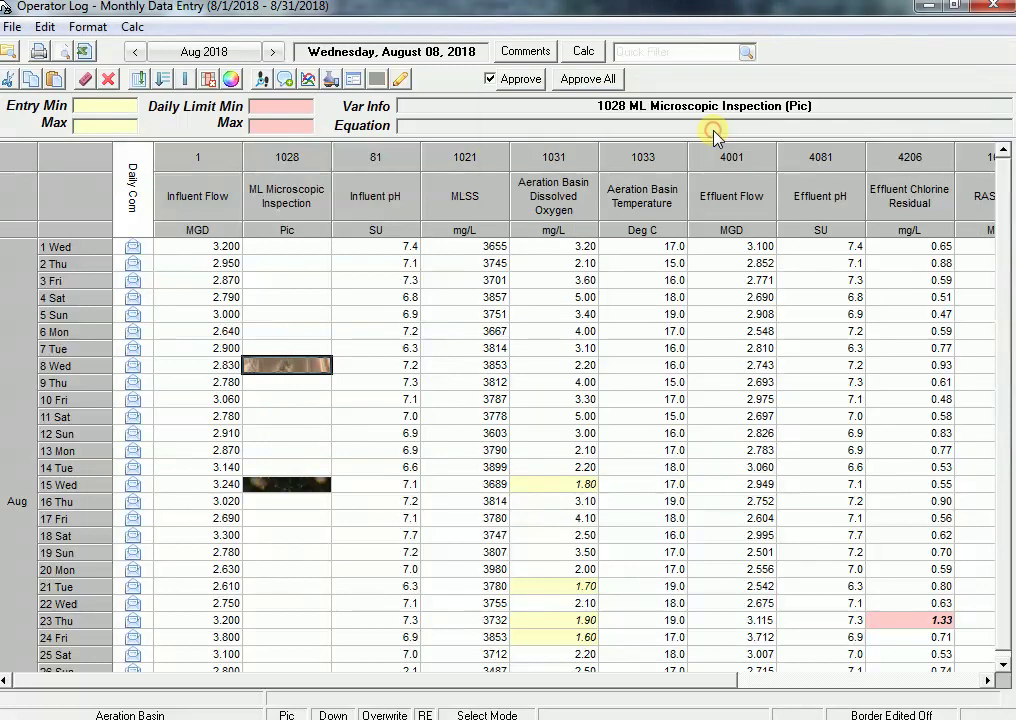
{"action": "left_click", "coordinate": [12, 27]}
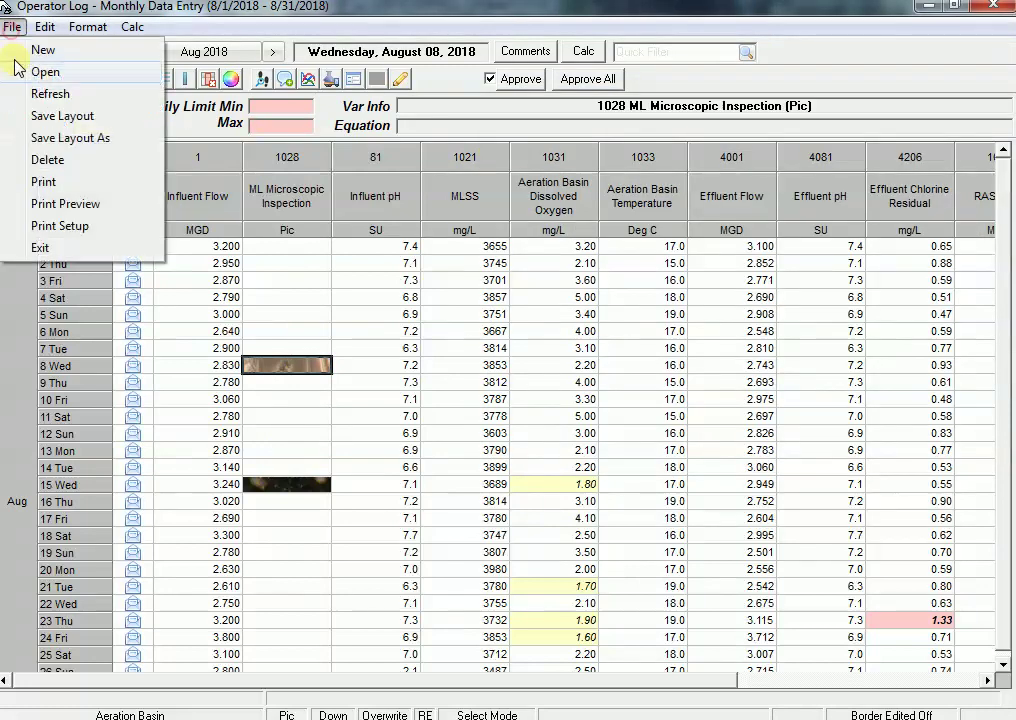
{"action": "left_click", "coordinate": [40, 248]}
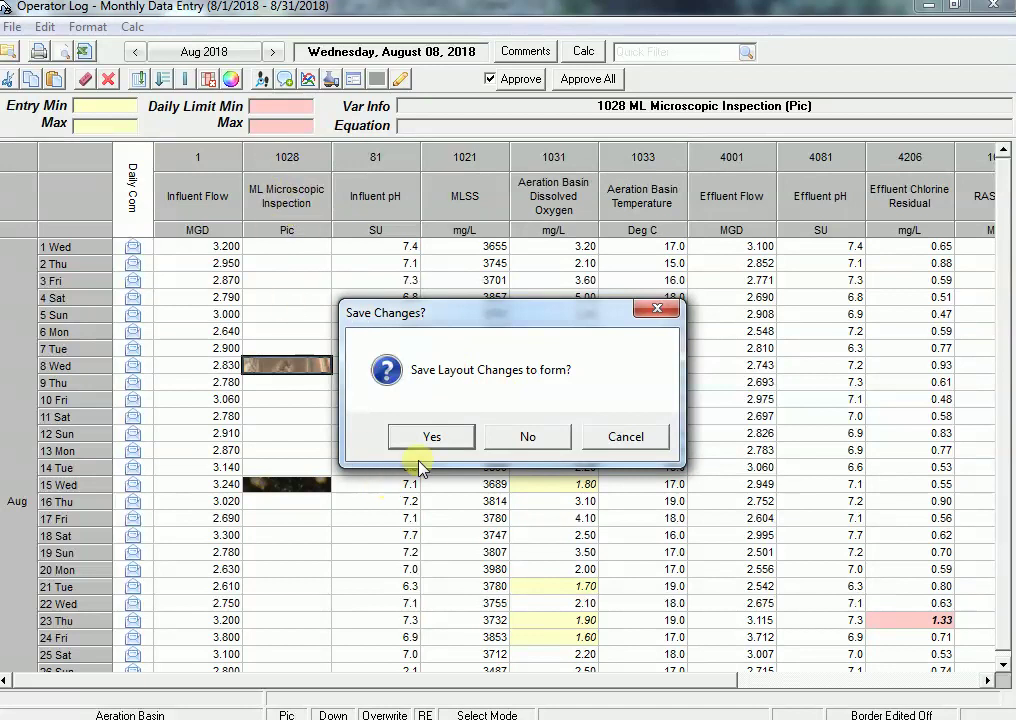
{"action": "left_click", "coordinate": [433, 438]}
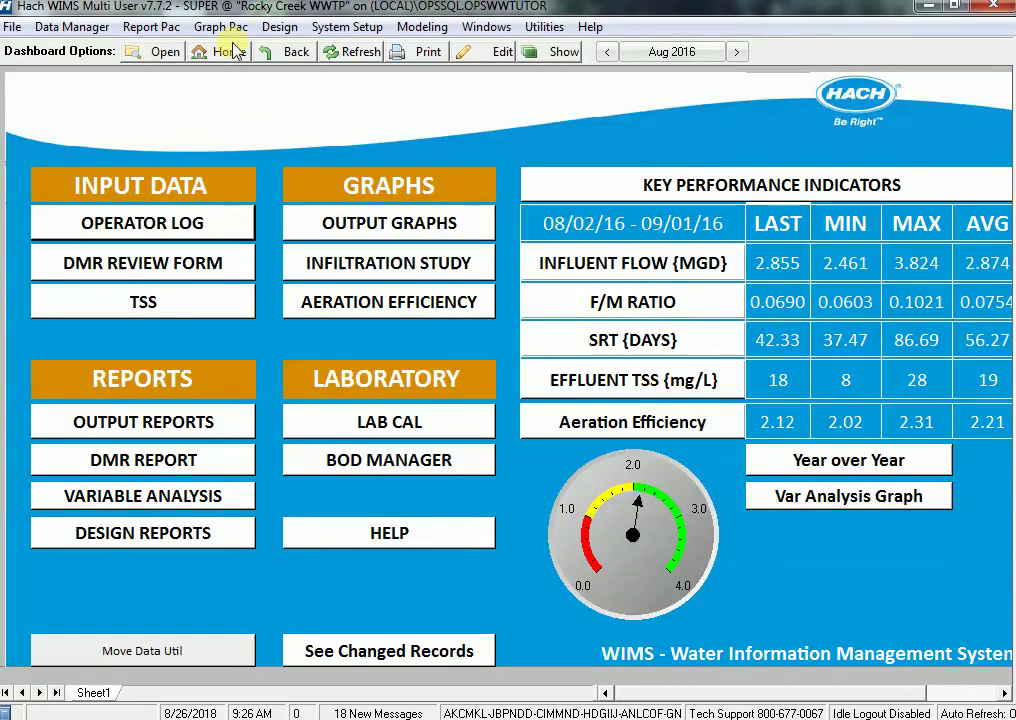
Step: Create a new spread report design and select cell B3
{"action": "left_click", "coordinate": [278, 27]}
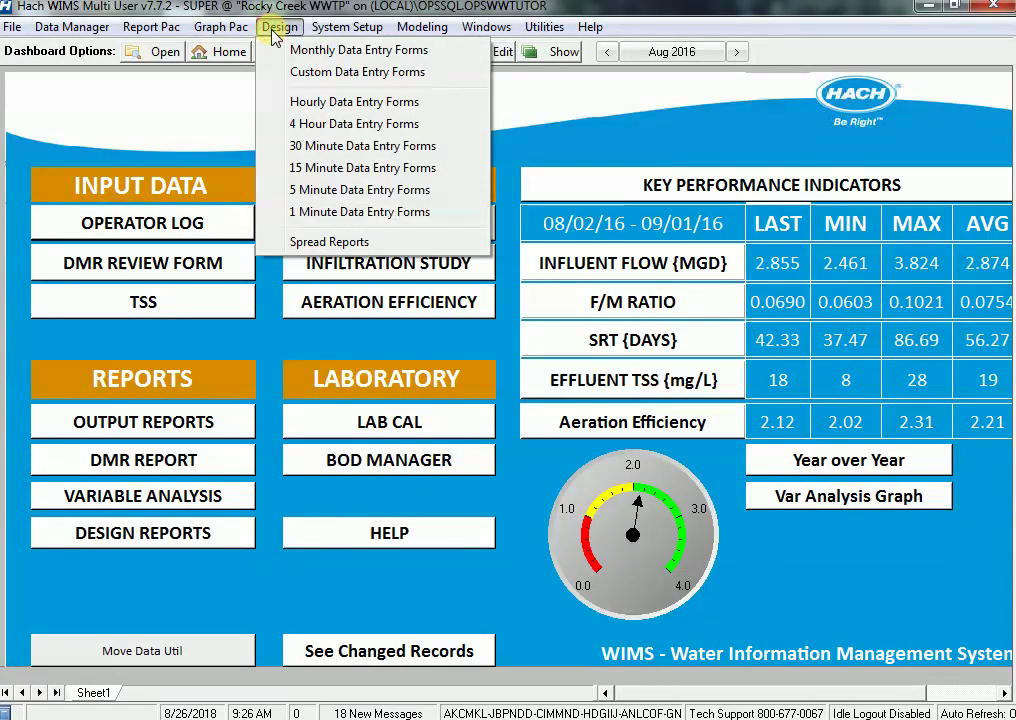
{"action": "left_click", "coordinate": [300, 241]}
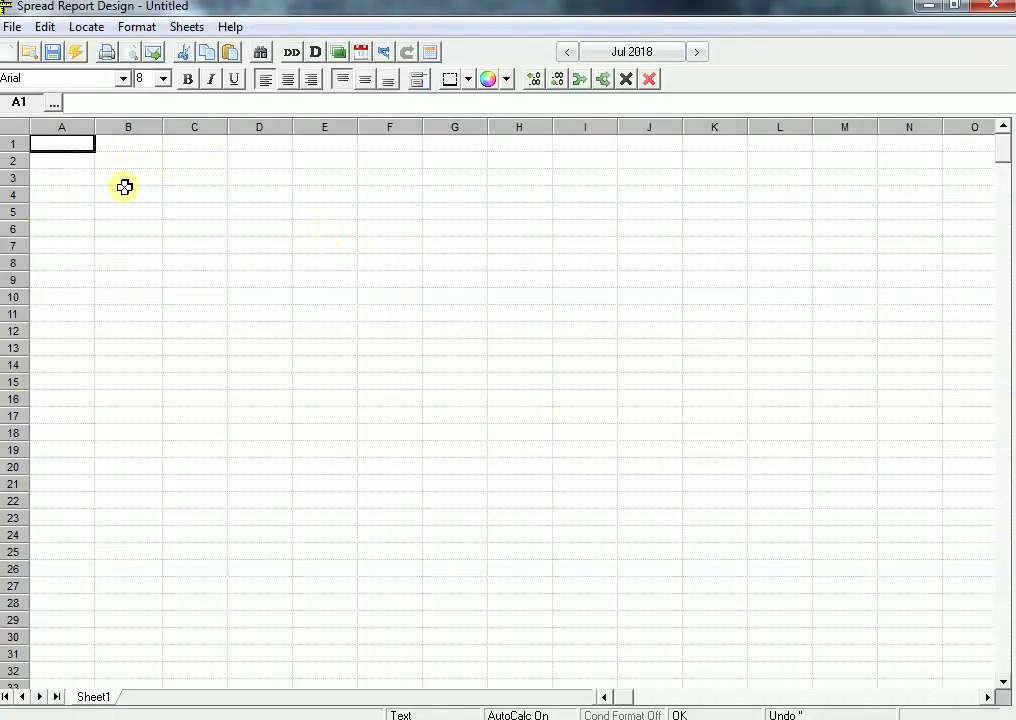
{"action": "left_click", "coordinate": [123, 178]}
{"action": "left_click", "coordinate": [90, 30]}
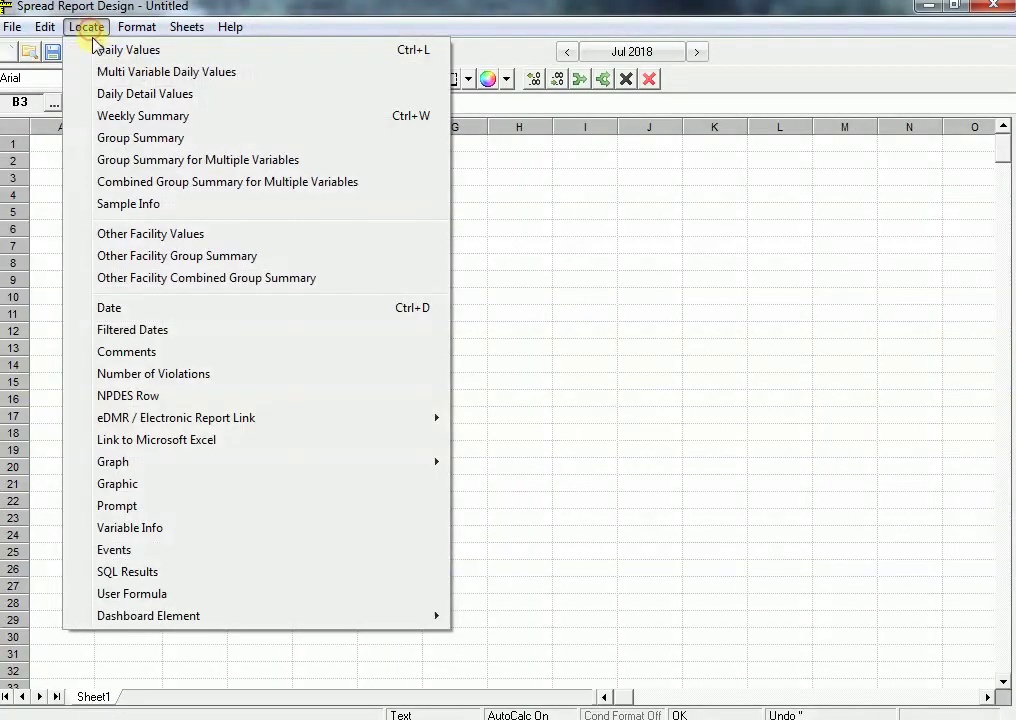
Step: Insert 1028 daily values as Picture, display 3, data only when present, dates beside data
{"action": "left_click", "coordinate": [103, 52]}
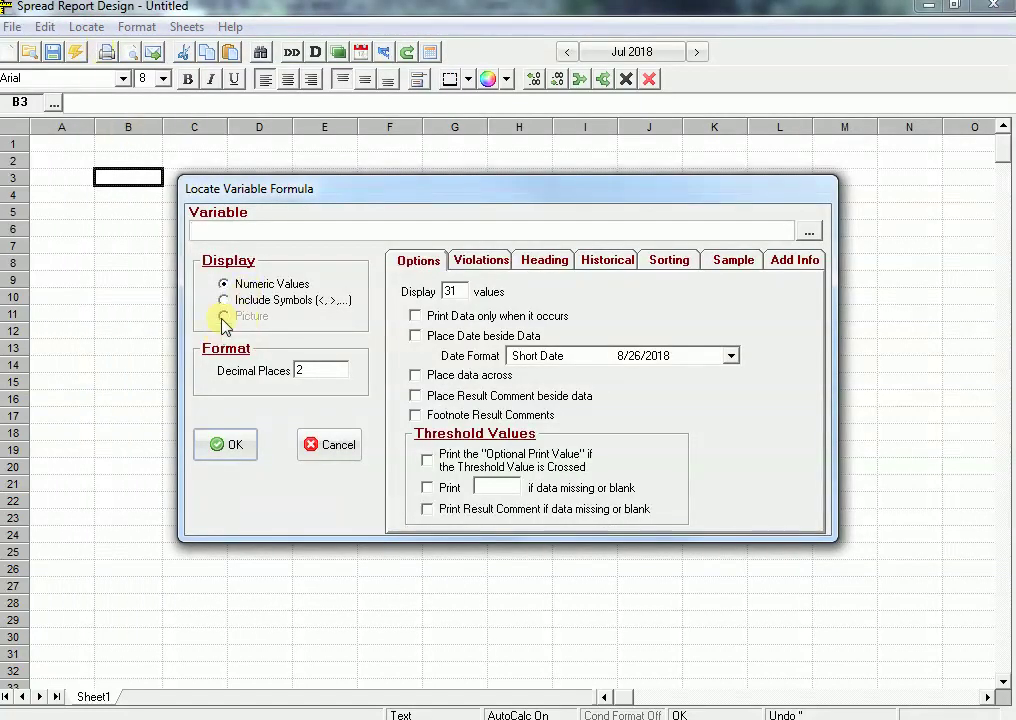
{"action": "left_click", "coordinate": [809, 231]}
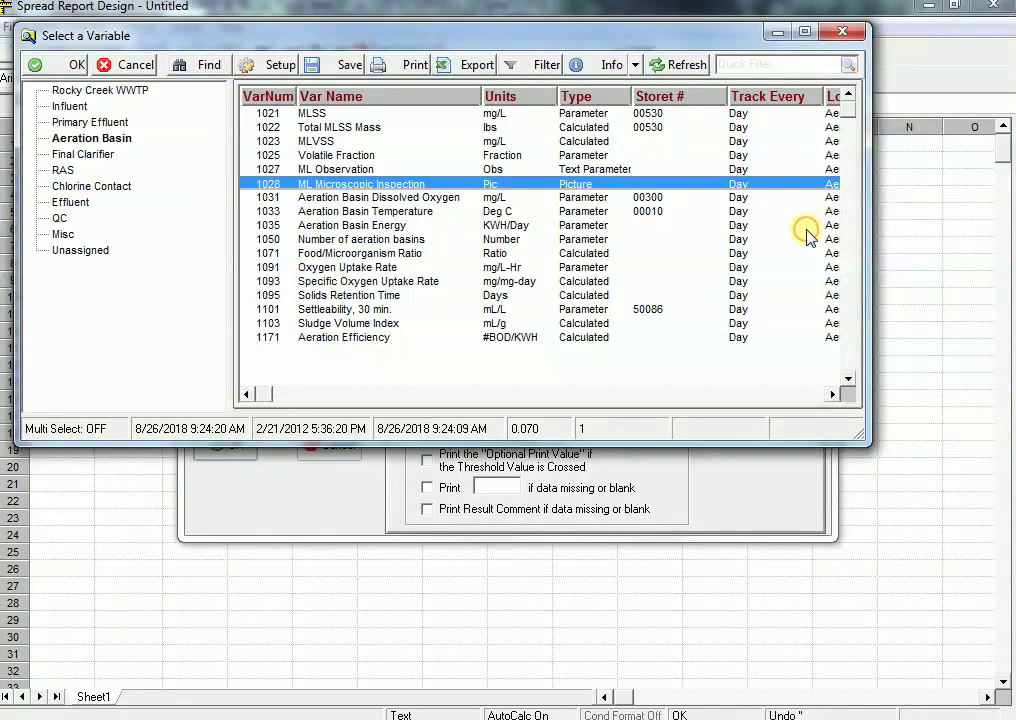
{"action": "double_click", "coordinate": [380, 190]}
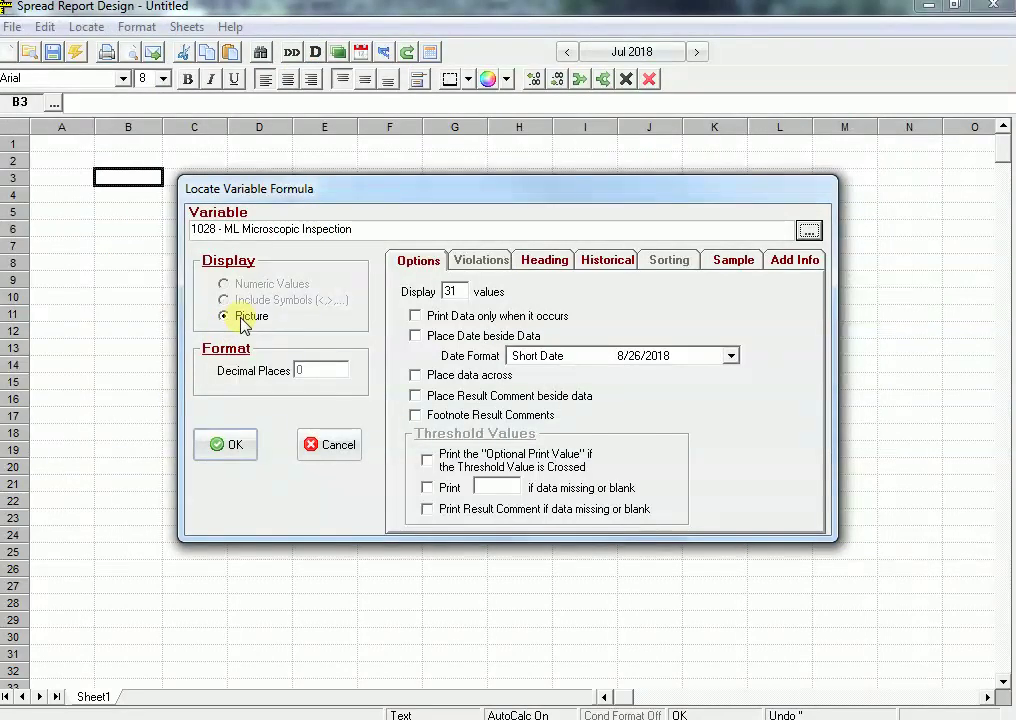
{"action": "double_click", "coordinate": [452, 291]}
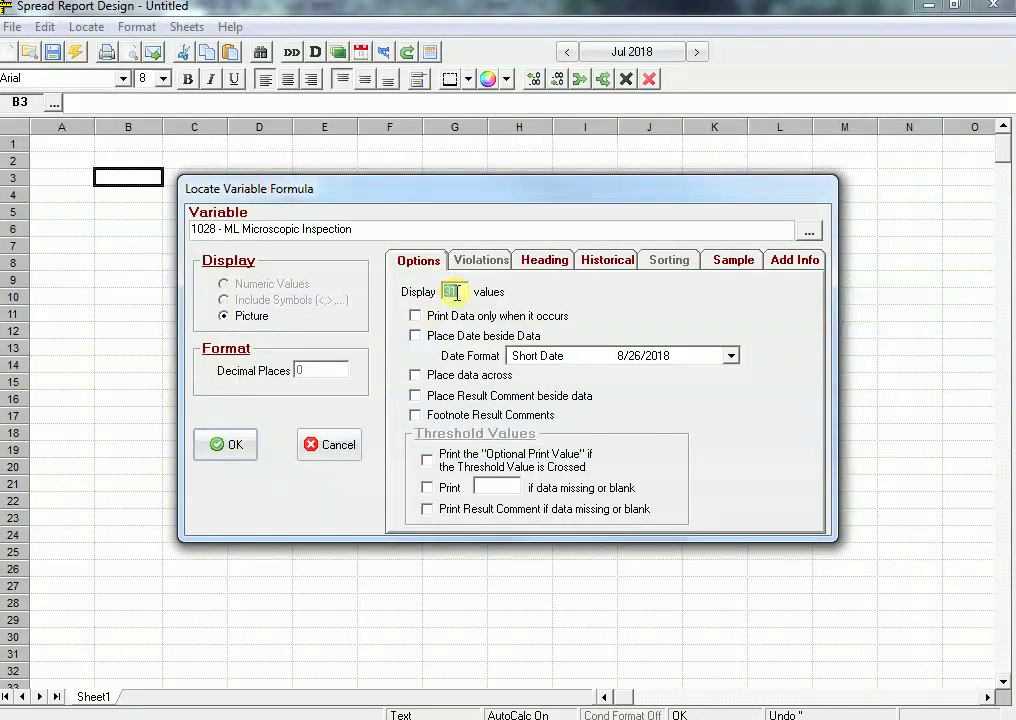
{"action": "type", "text": "3"}
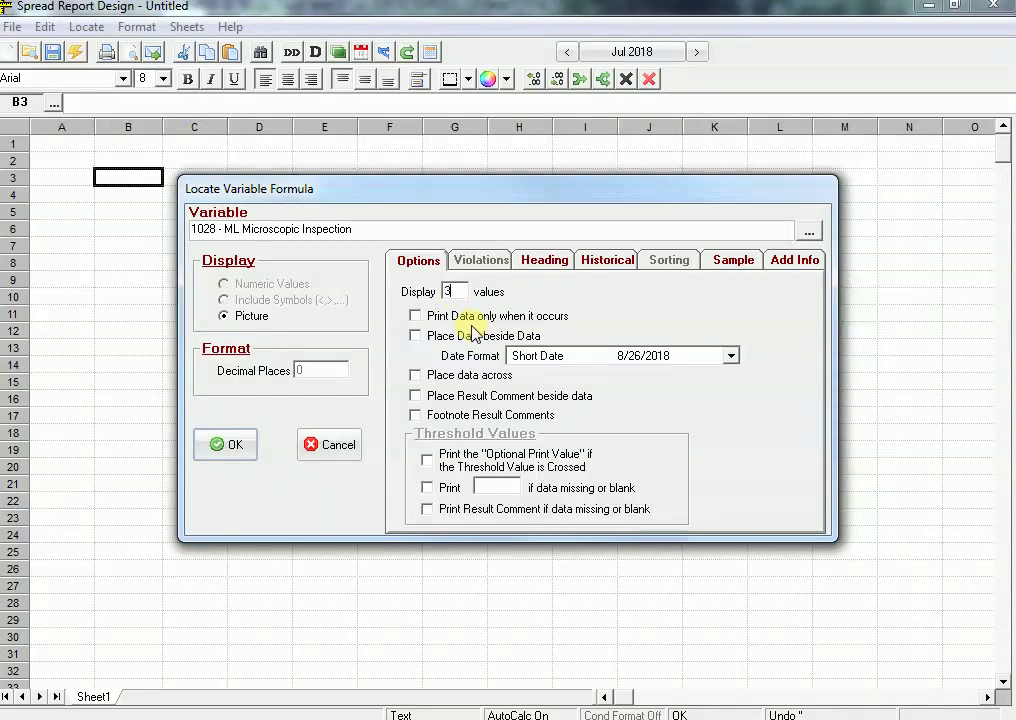
{"action": "left_click", "coordinate": [424, 316]}
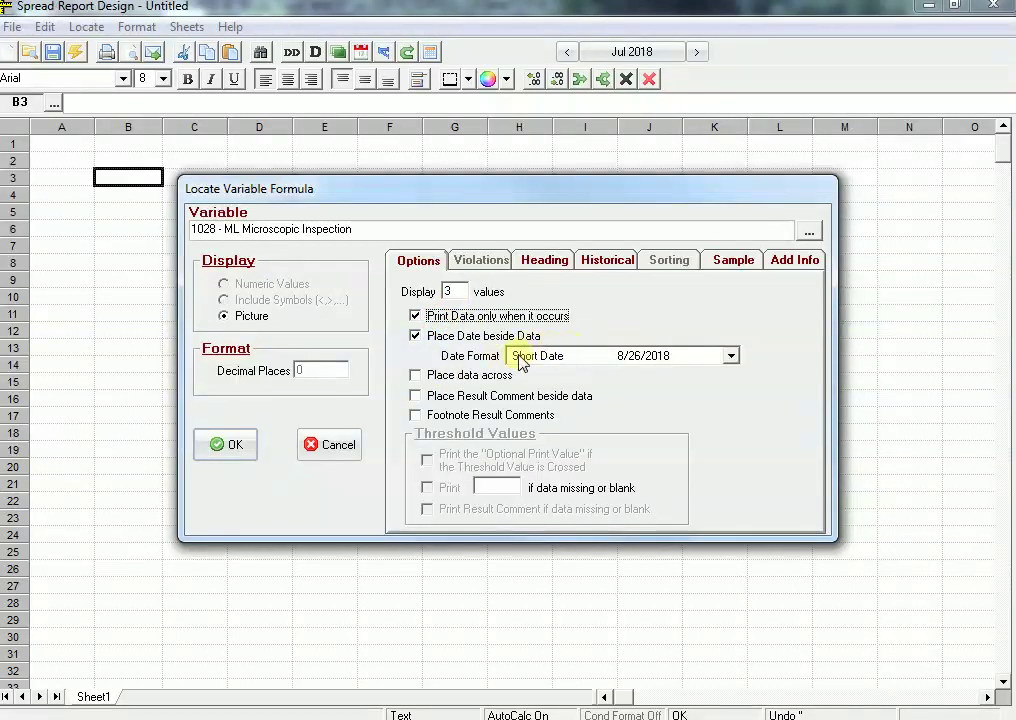
{"action": "left_click", "coordinate": [226, 448]}
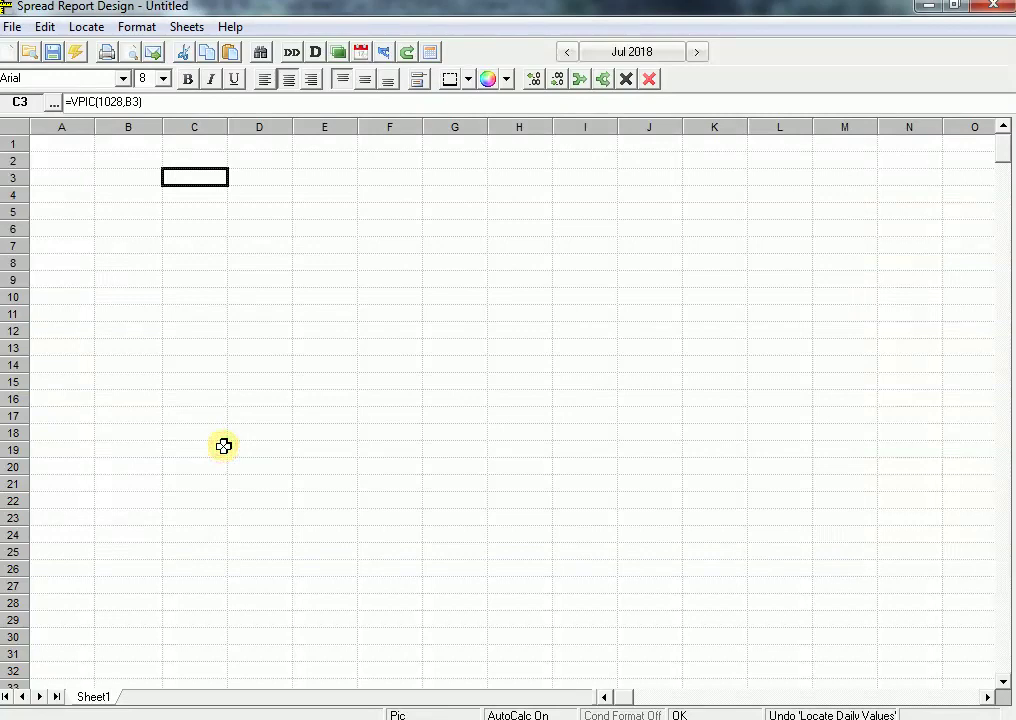
Step: Advance the preview to August 2018, then widen column C and make rows 3–5 taller for the 8/8 and 8/15 photos
{"action": "left_click", "coordinate": [699, 51]}
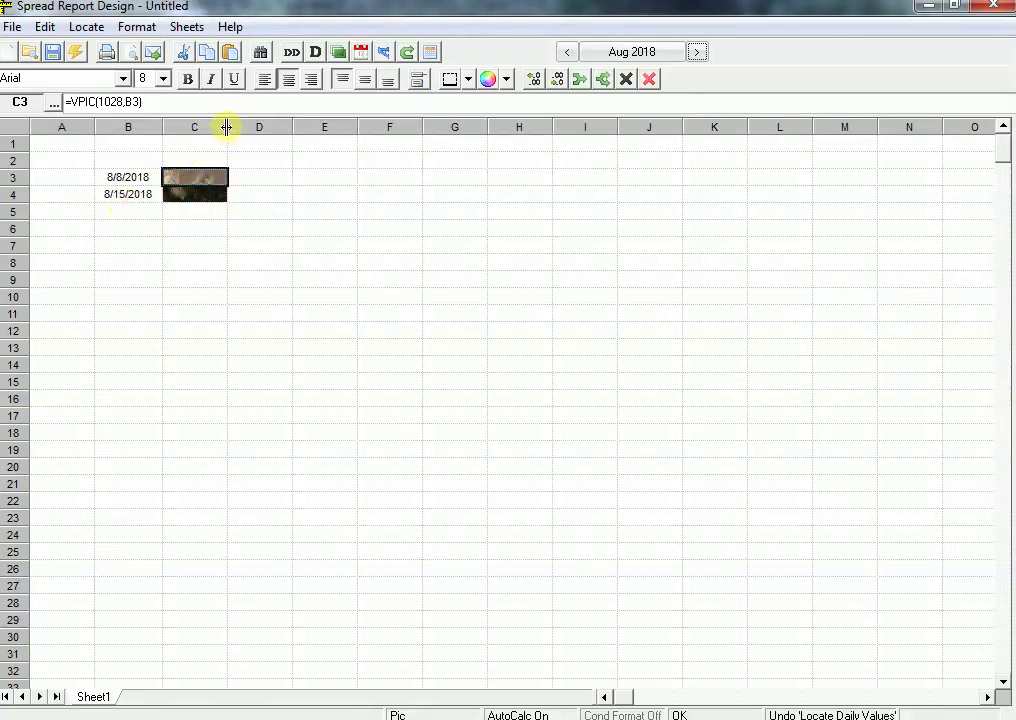
{"action": "left_click_drag", "start_coordinate": [227, 127], "coordinate": [300, 128]}
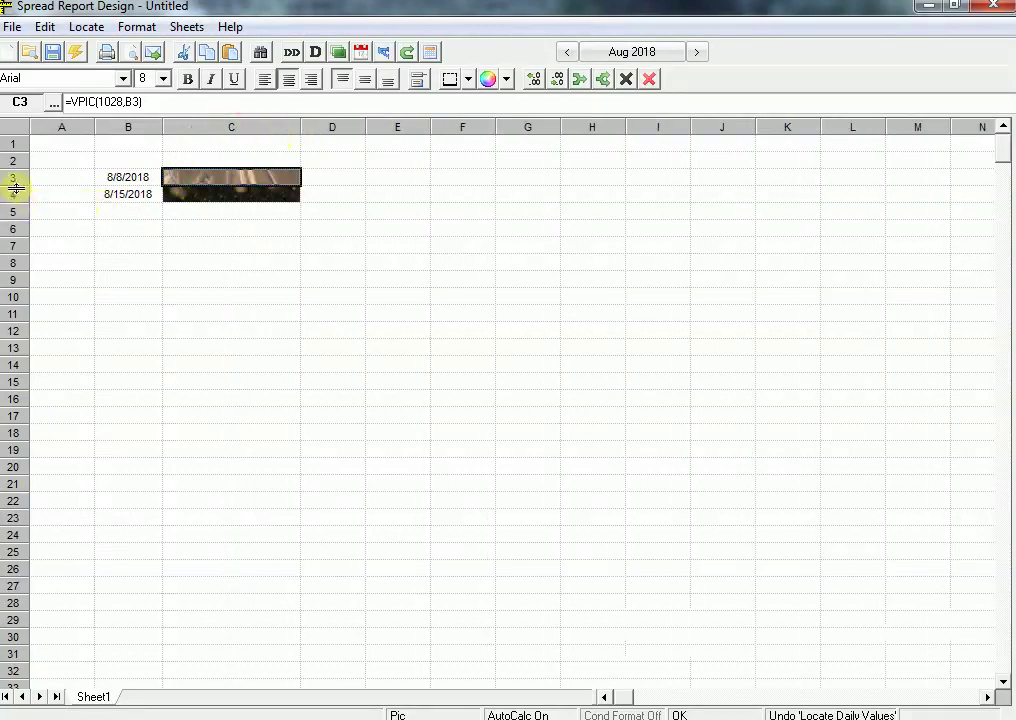
{"action": "left_click_drag", "start_coordinate": [14, 177], "coordinate": [18, 296]}
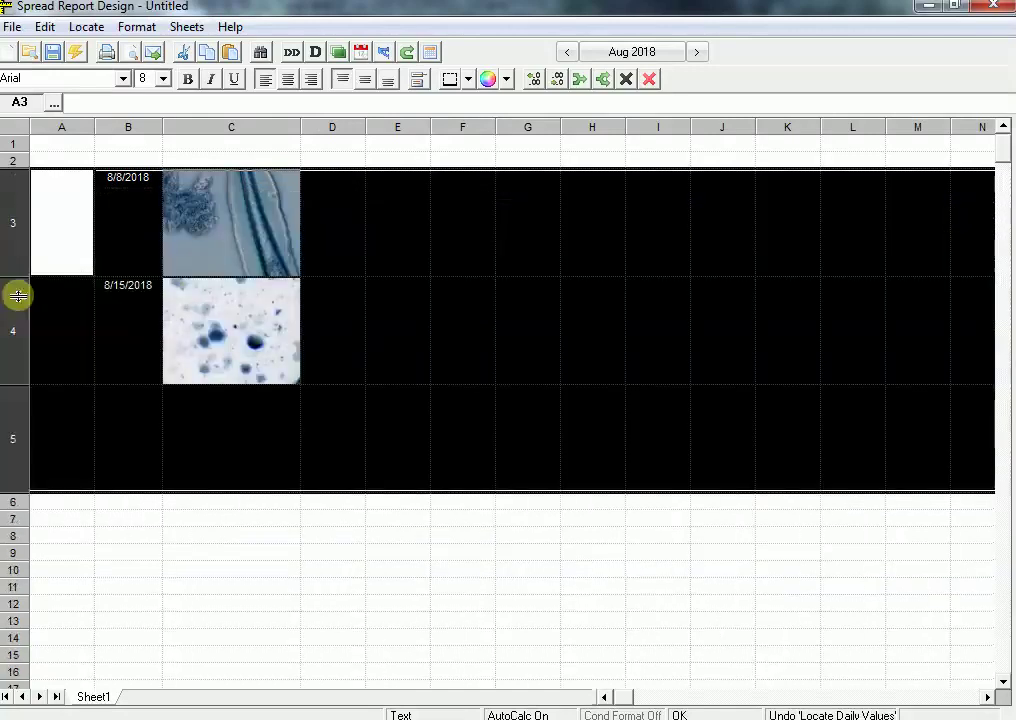
{"action": "left_click", "coordinate": [401, 252]}
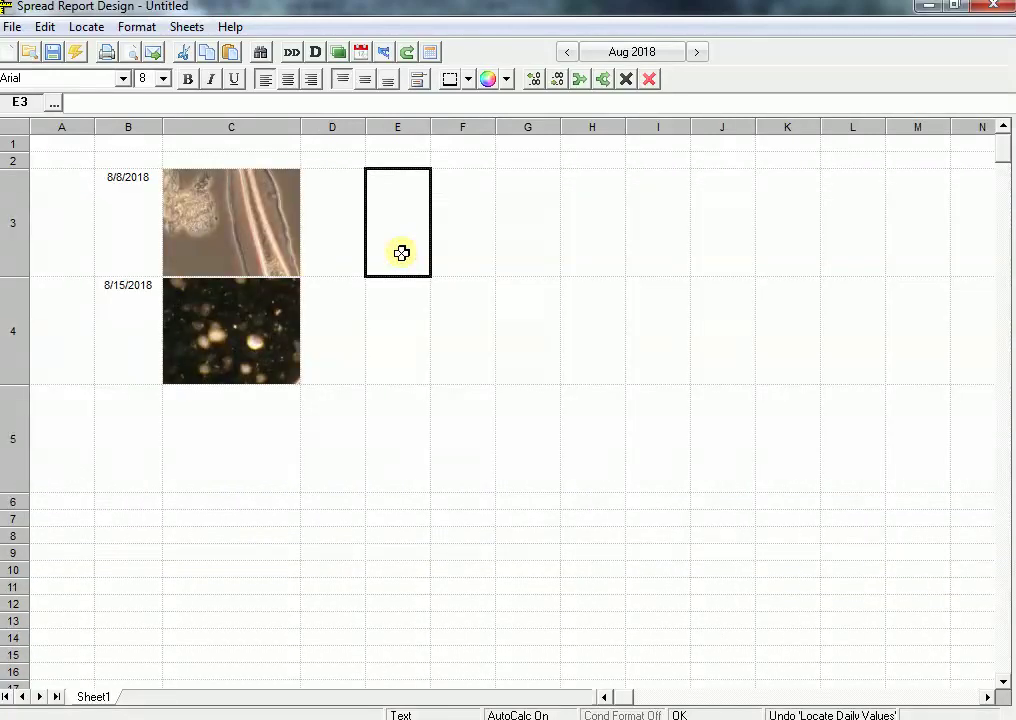
{"action": "left_click", "coordinate": [118, 205]}
{"action": "left_click", "coordinate": [220, 198]}
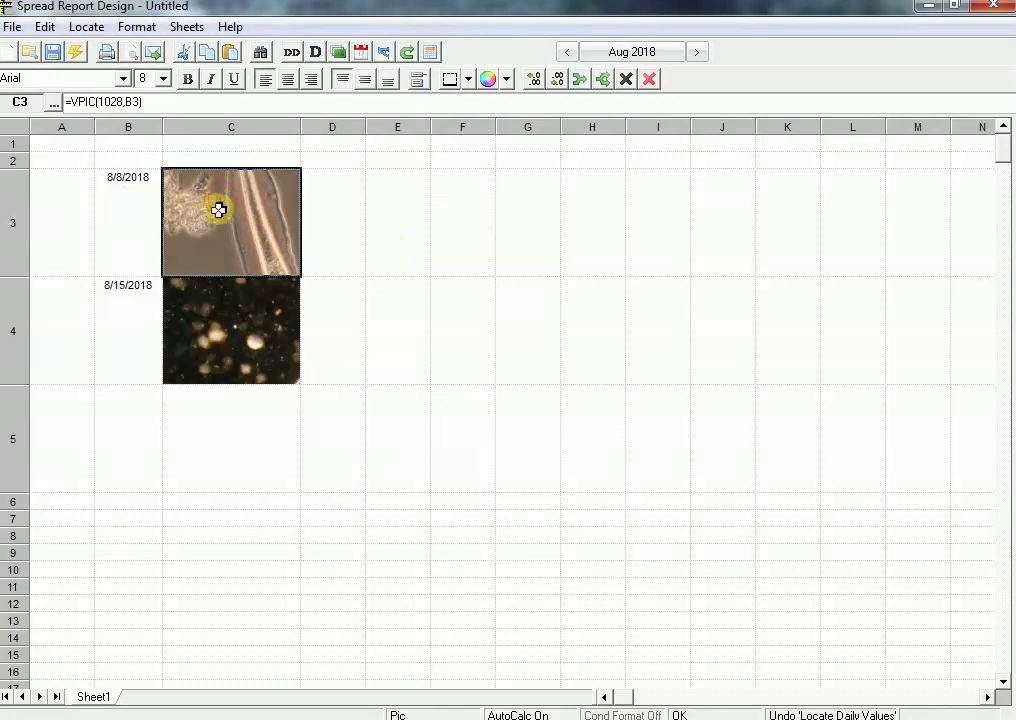
Step: Format picture cell C3 to Stretch with Maintain Proportion enabled
{"action": "left_click", "coordinate": [141, 30]}
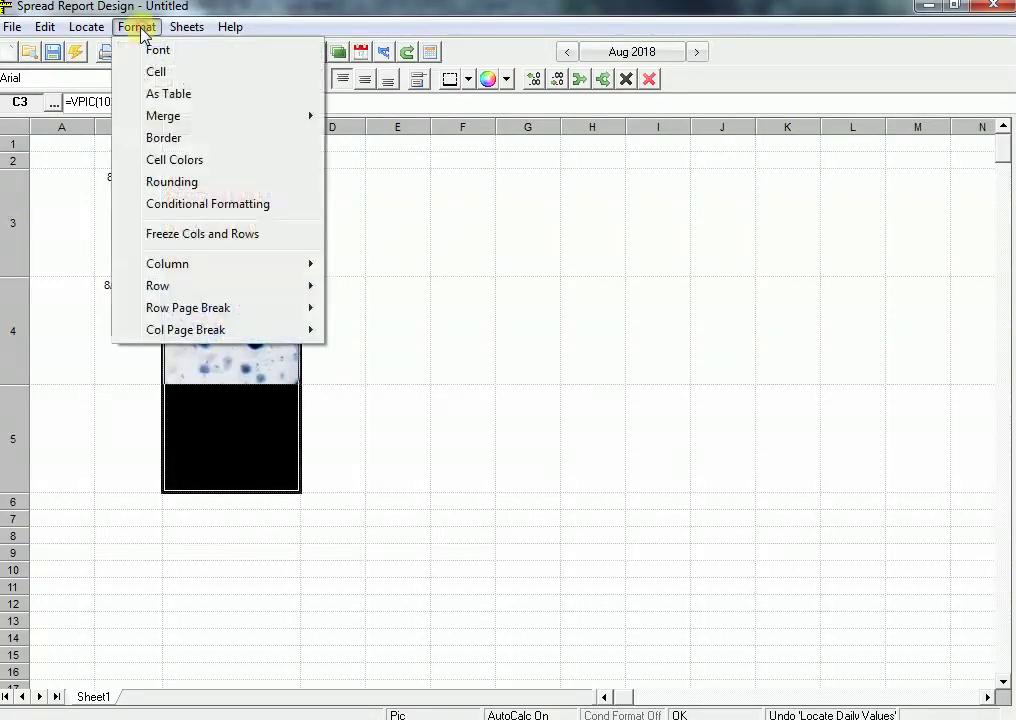
{"action": "left_click", "coordinate": [154, 72]}
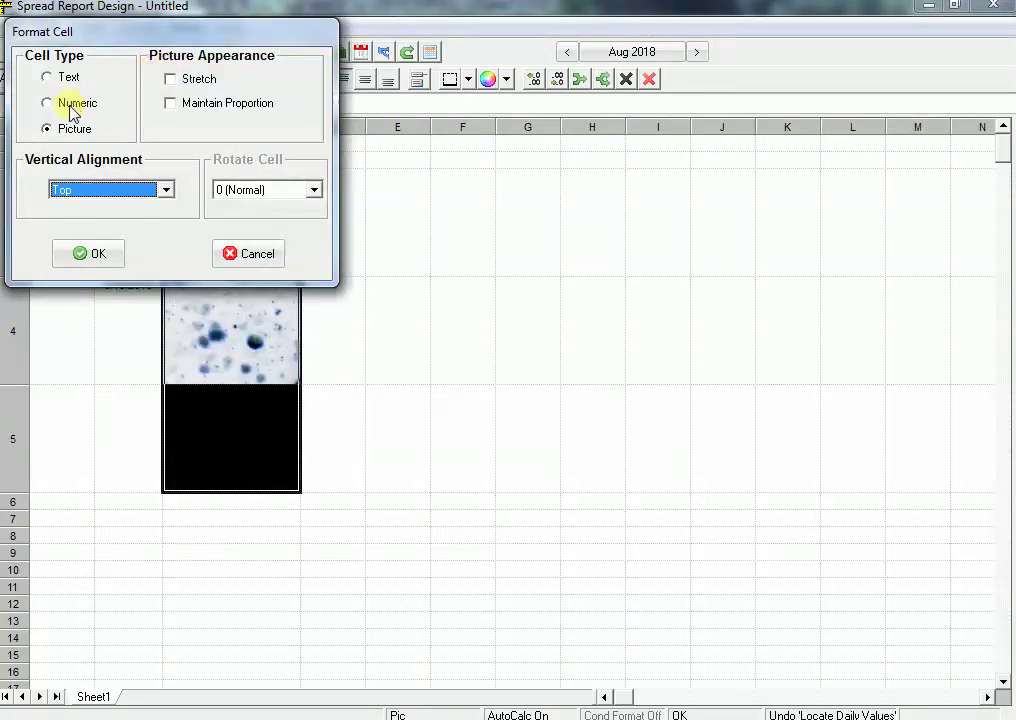
{"action": "left_click", "coordinate": [193, 80]}
{"action": "left_click", "coordinate": [179, 101]}
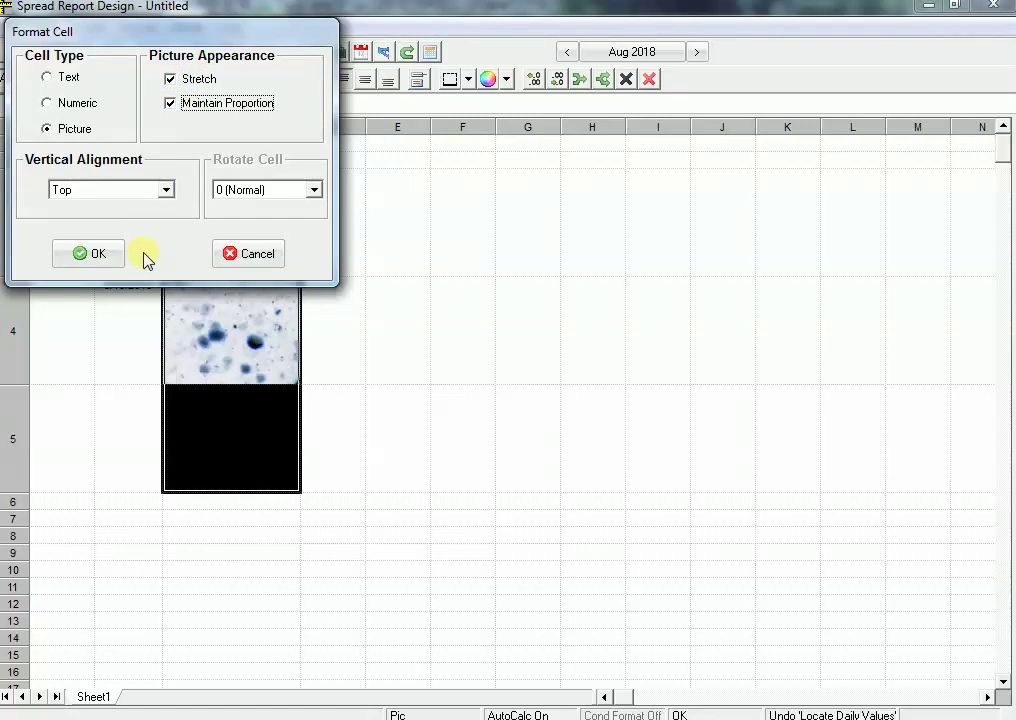
{"action": "left_click", "coordinate": [90, 256]}
{"action": "left_click", "coordinate": [439, 249]}
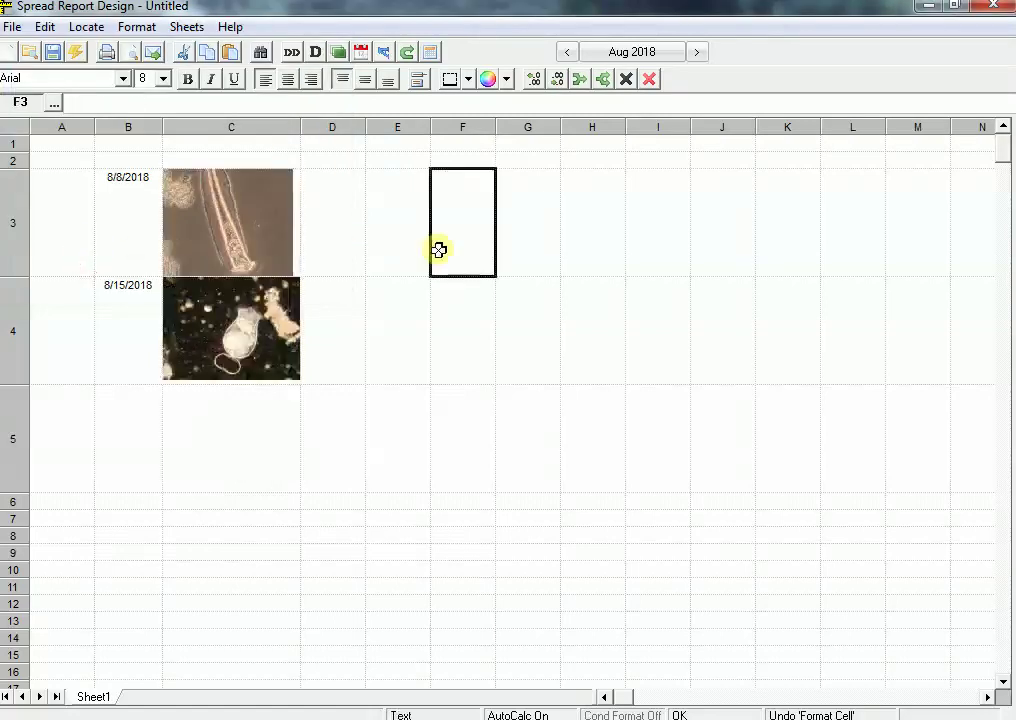
Step: Enlarge column C and rows 3–5 slightly so the stretched photos fill their cells
{"action": "left_click_drag", "start_coordinate": [299, 126], "coordinate": [306, 126]}
{"action": "left_click_drag", "start_coordinate": [16, 234], "coordinate": [16, 391]}
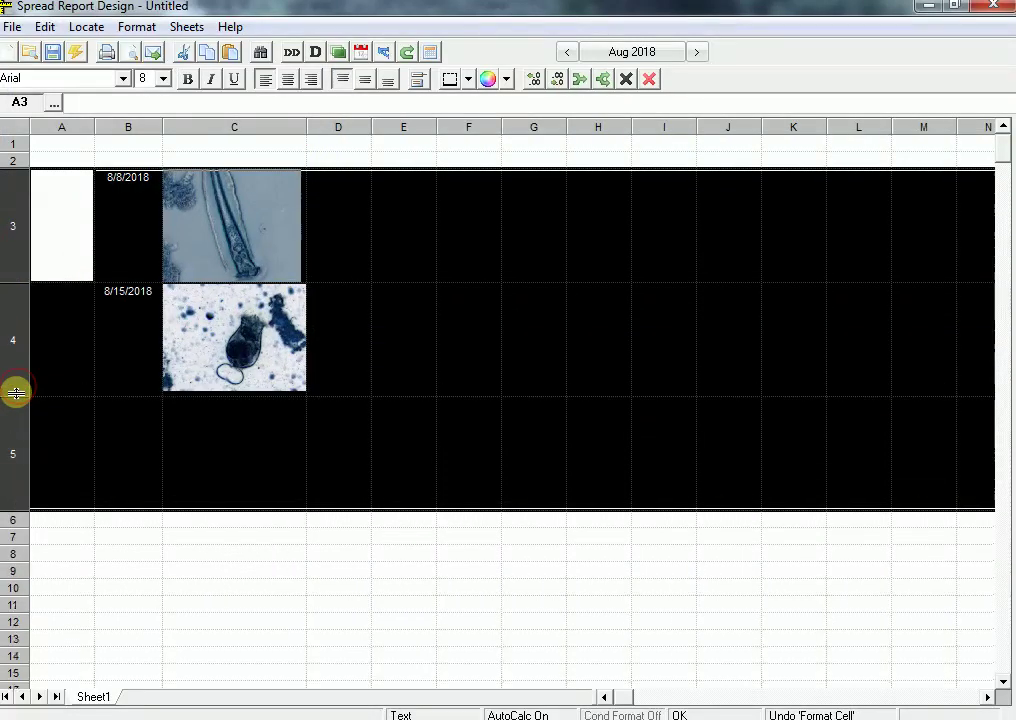
{"action": "left_click", "coordinate": [438, 245]}
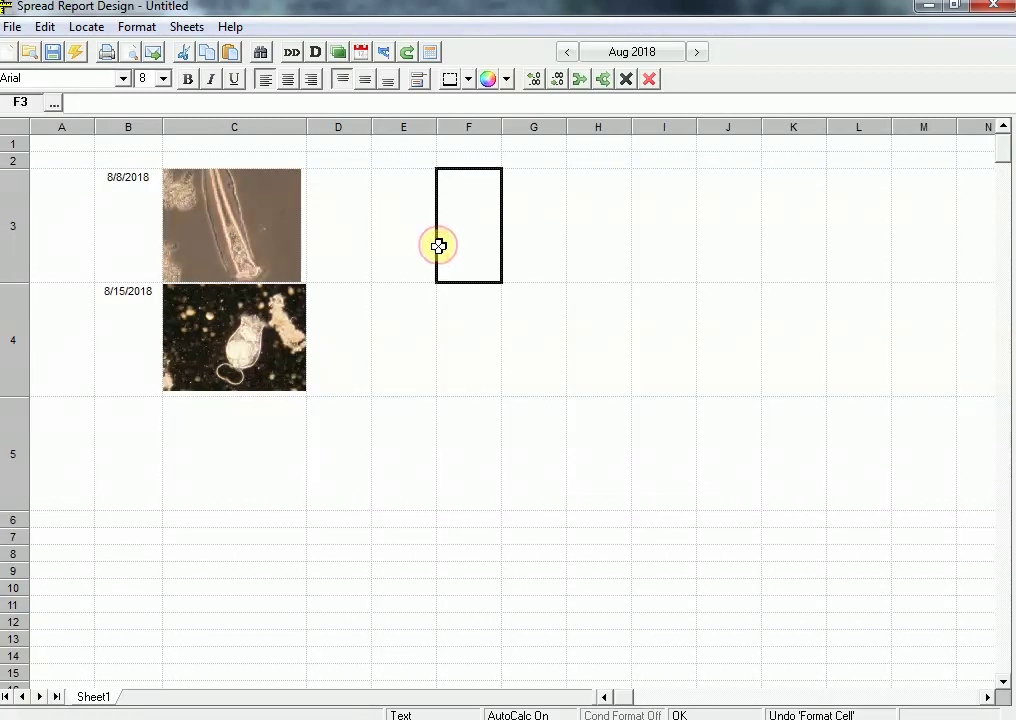